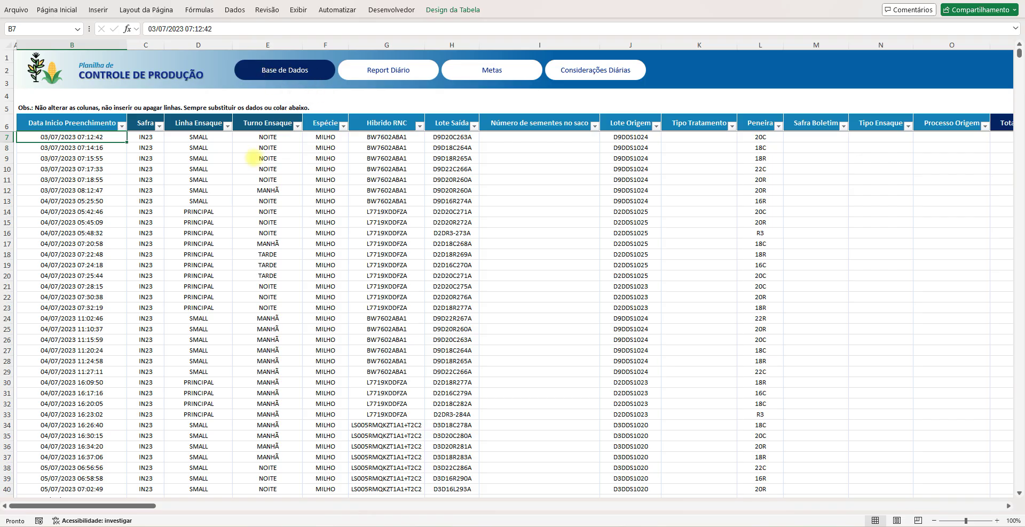
- Look over the first records of the Base de Dados table and return to its first record, B7
left_click_drag(94, 190, 452, 372)
left_click(451, 372)
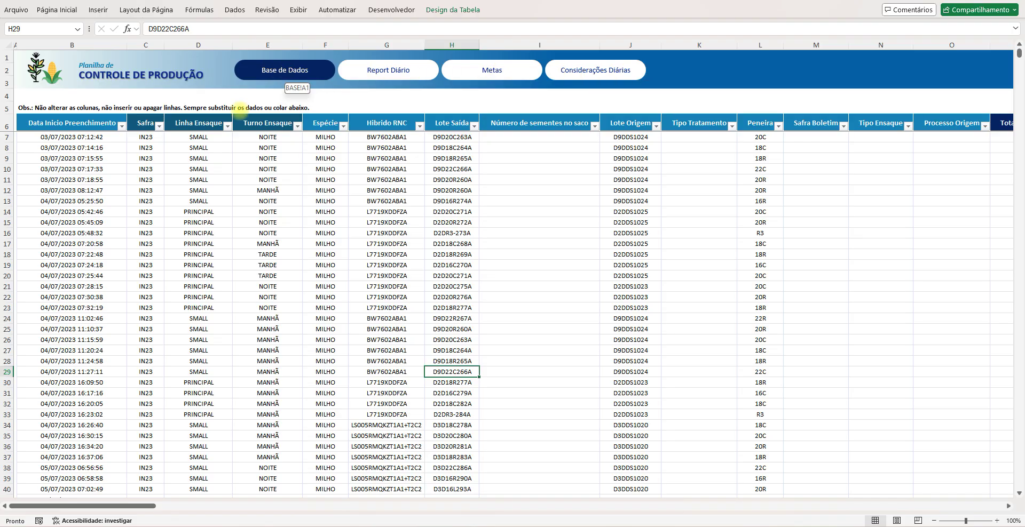
left_click(83, 233)
scroll(83, 233, "down", 3)
scroll(84, 233, "up", 3)
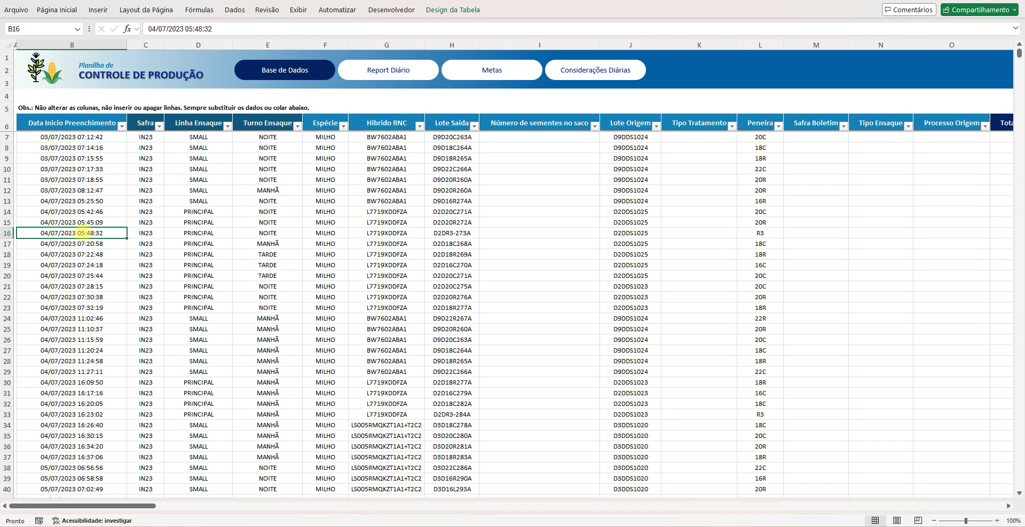
key("ctrl+Home")
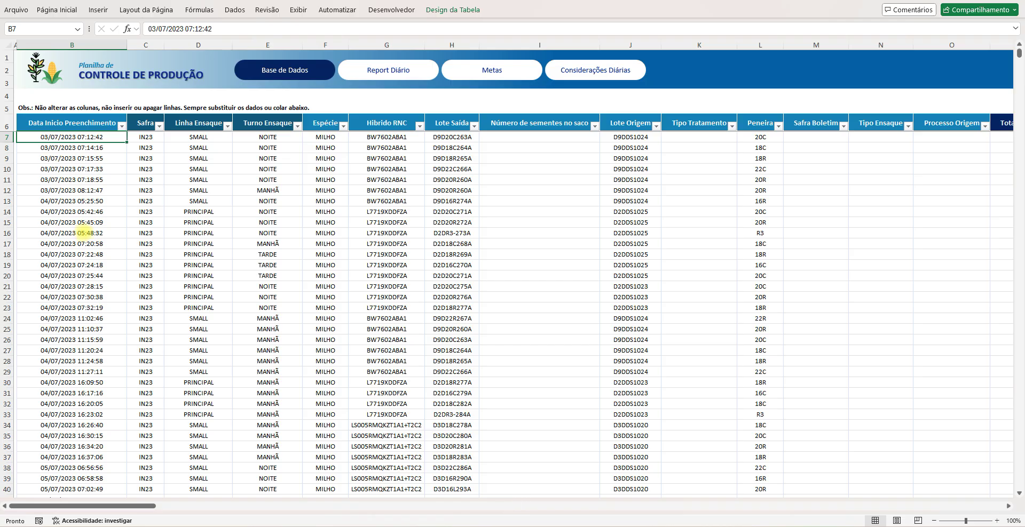
- View the last columns of the table along the header row, then return to the first record
key("Up")
key("Right")
key("Right")
key("ctrl+Right")
key("Left")
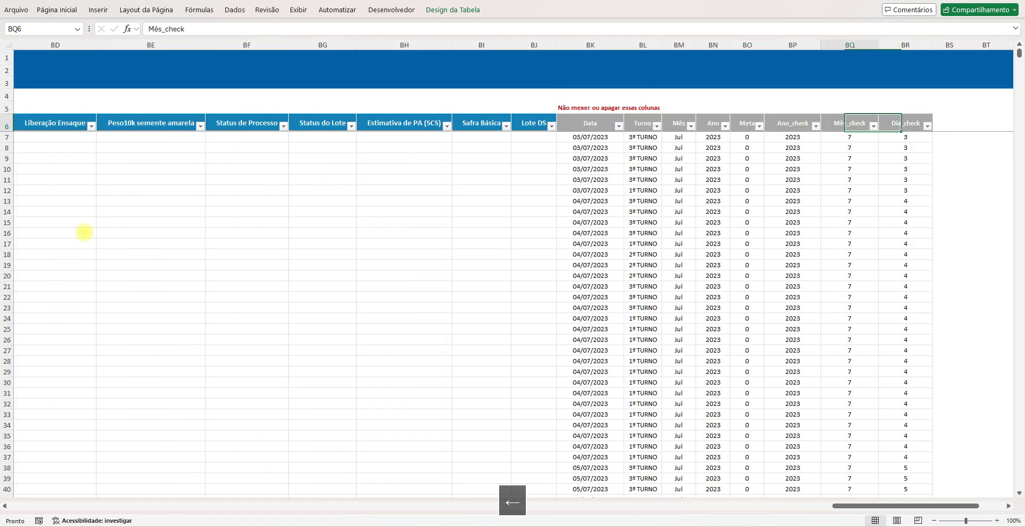
key("ctrl+Left")
key("Down")
- Go to the table's last record in row 4240 and examine the empty rows below it for new data
scroll(73, 244, "down", 4)
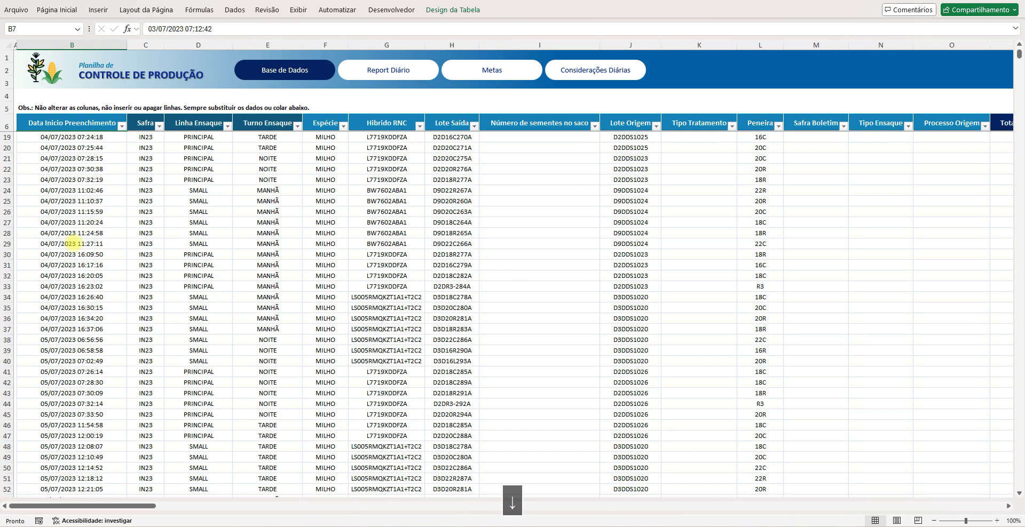
key("ctrl+Down")
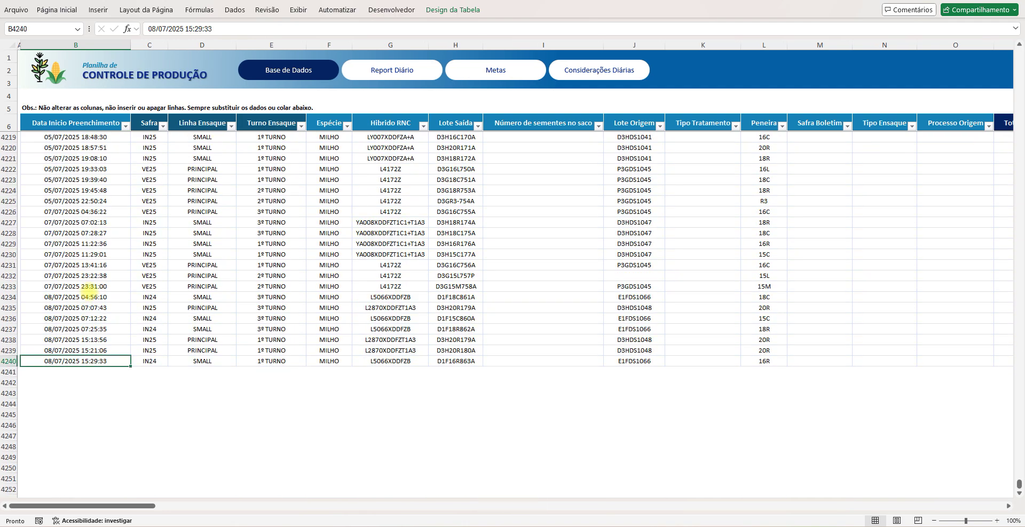
left_click_drag(89, 292, 84, 363)
left_click(85, 361)
scroll(84, 342, "down", 2)
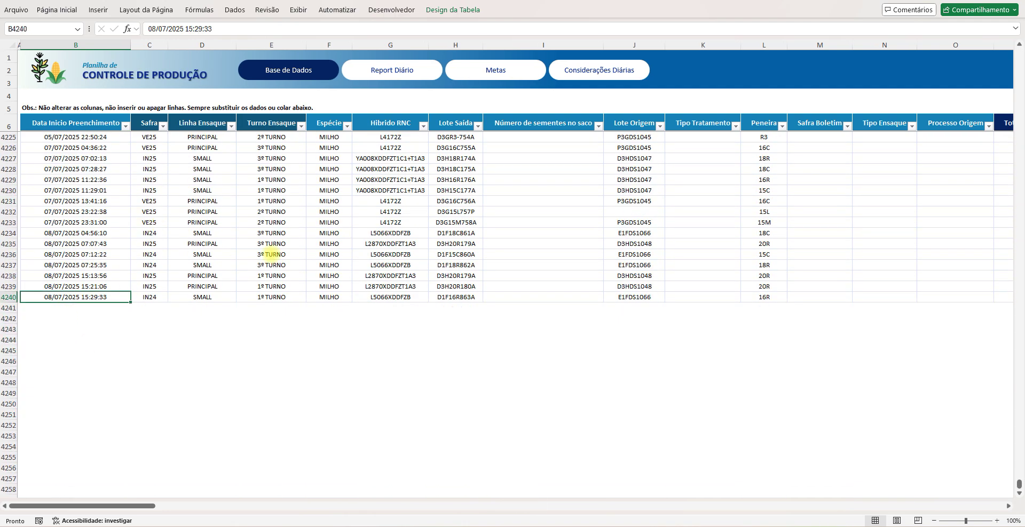
left_click(64, 308)
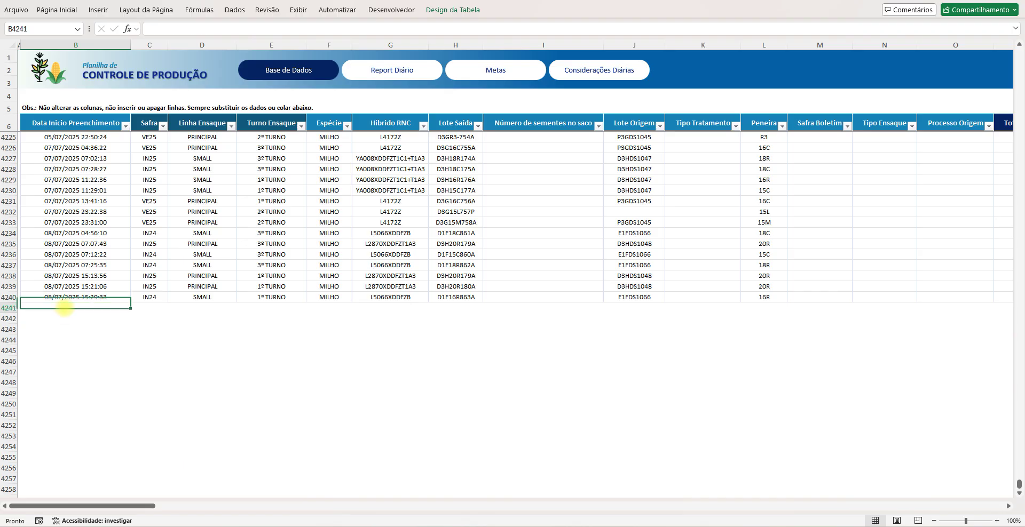
left_click_drag(64, 307, 728, 321)
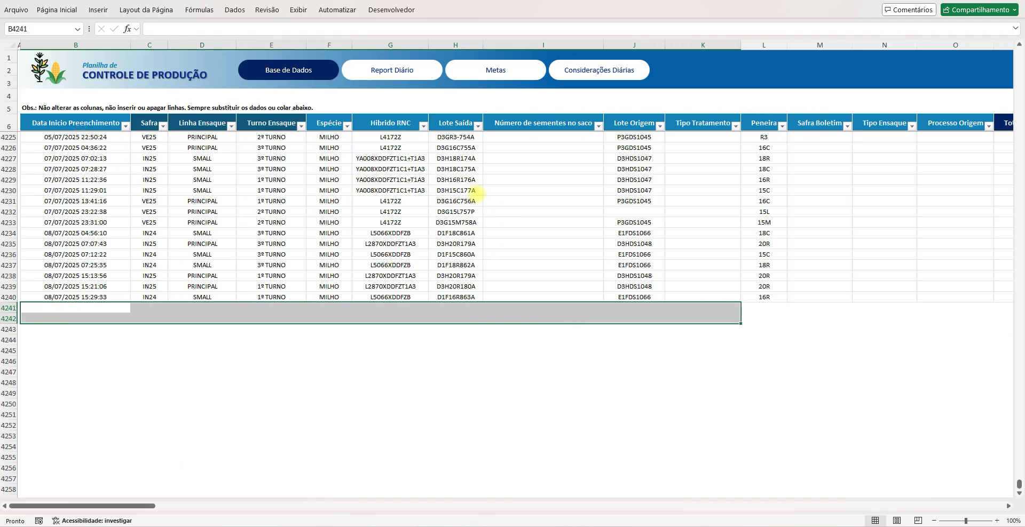
left_click_drag(96, 312, 613, 345)
left_click(488, 286)
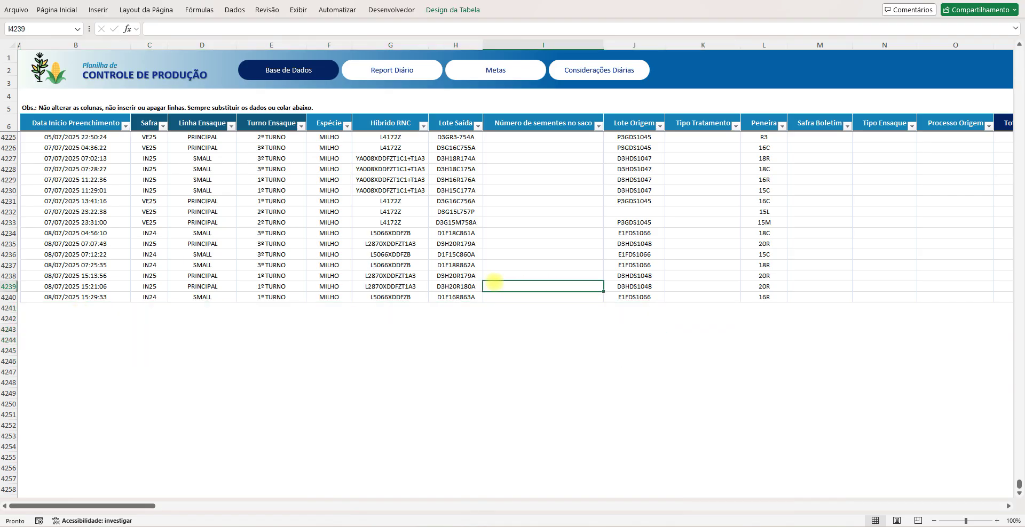
- Examine the latest records' shift, bagging line, hybrid and date entries, along with the blank rows beneath them
scroll(356, 258, "up", 1)
scroll(356, 259, "up", 5)
scroll(201, 293, "down", 2)
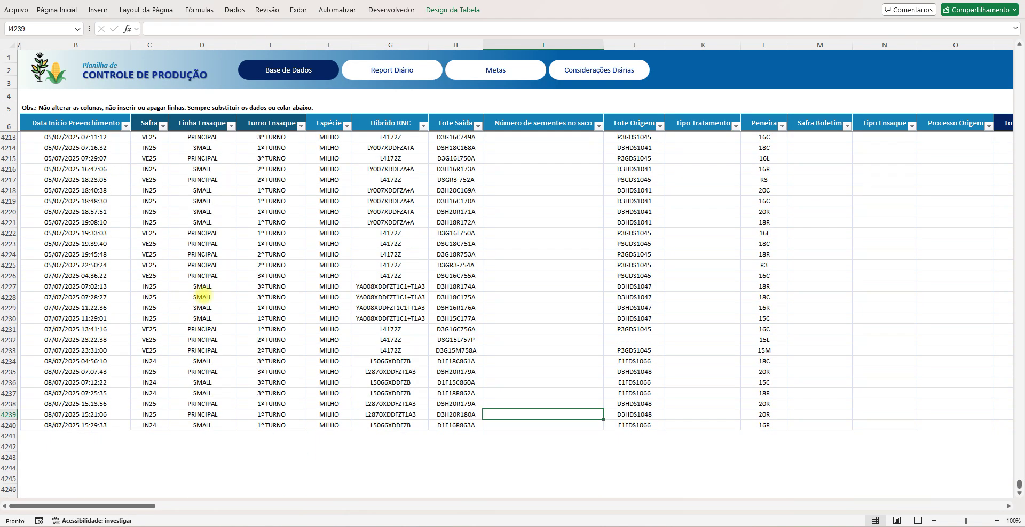
left_click(255, 231)
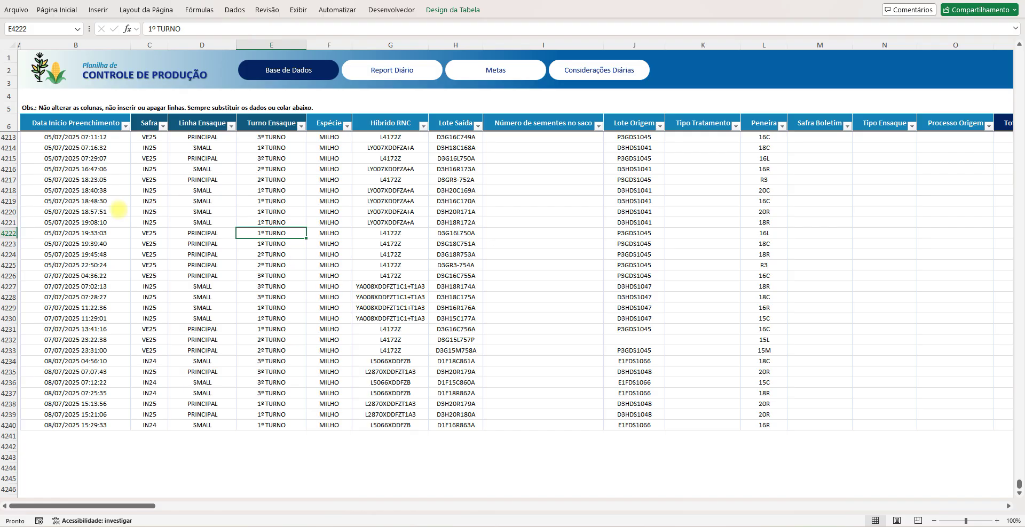
left_click(171, 233)
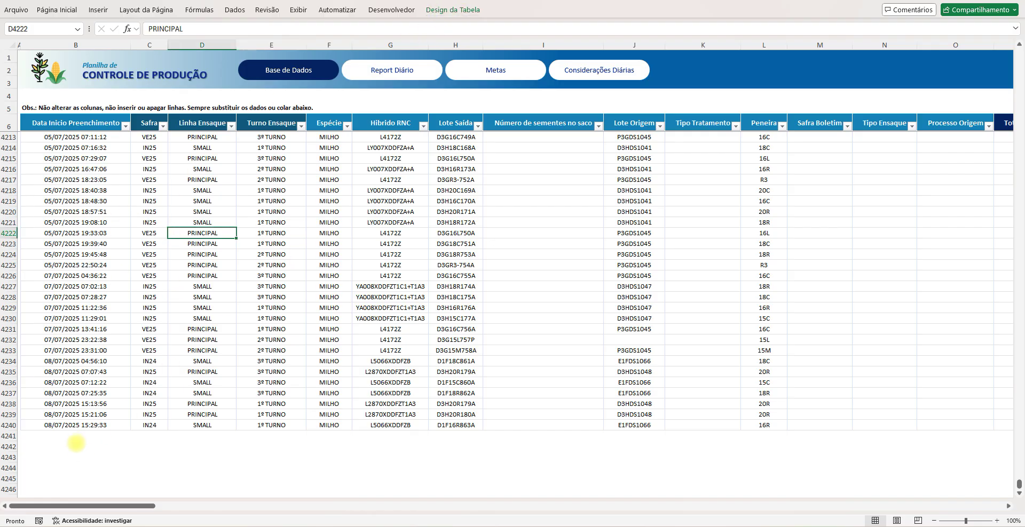
left_click_drag(75, 443, 468, 464)
left_click(468, 464)
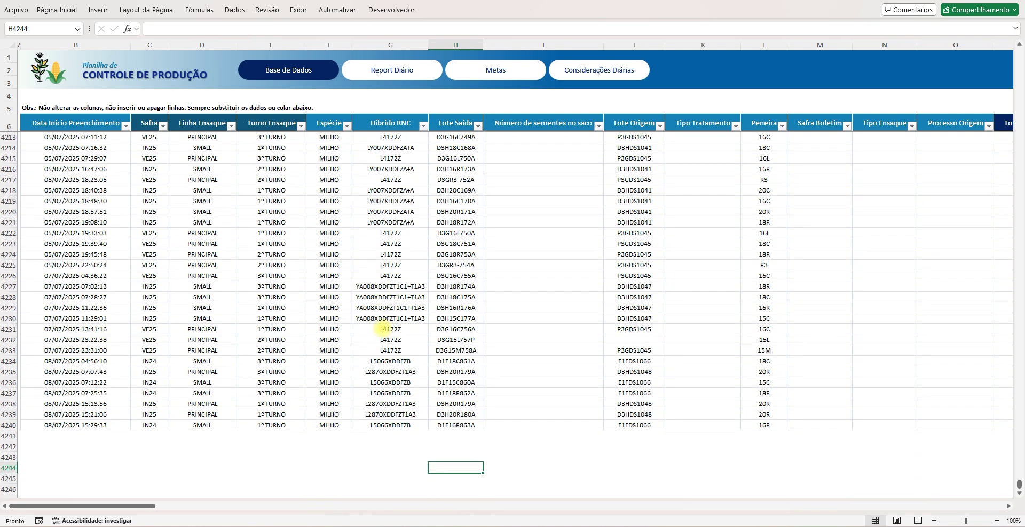
scroll(383, 329, "down", 1)
left_click(369, 318)
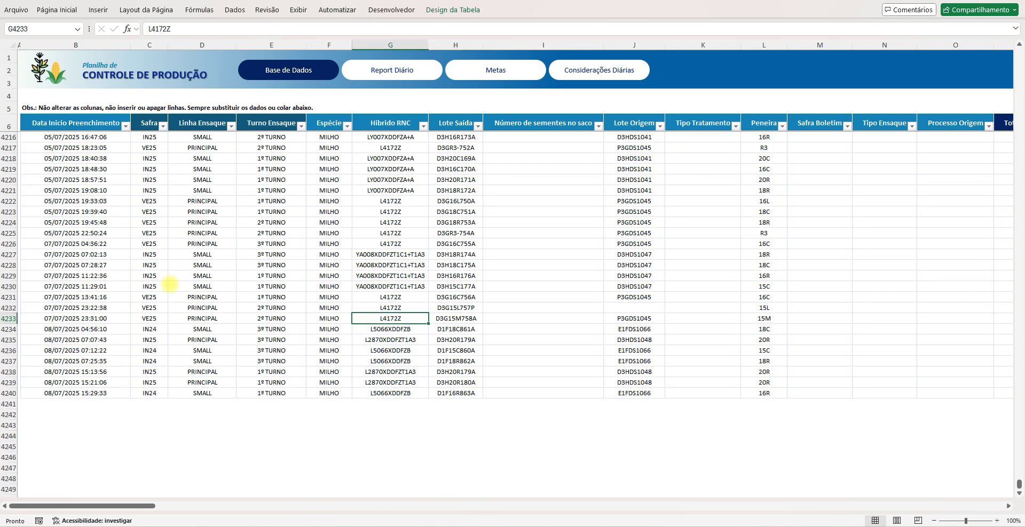
left_click(99, 287)
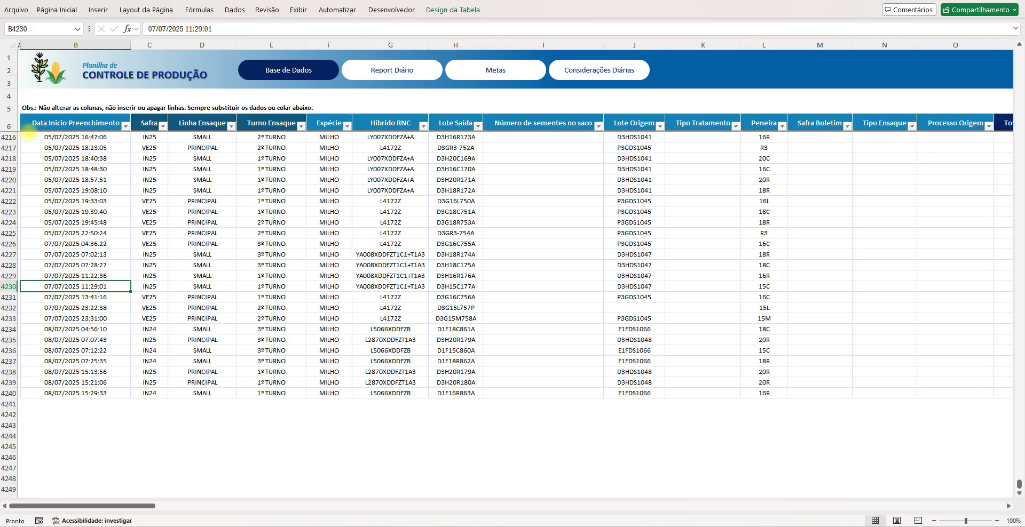
- Read the note above the headers about altering columns and rows, and view row 4220's options without applying any
left_click(30, 108)
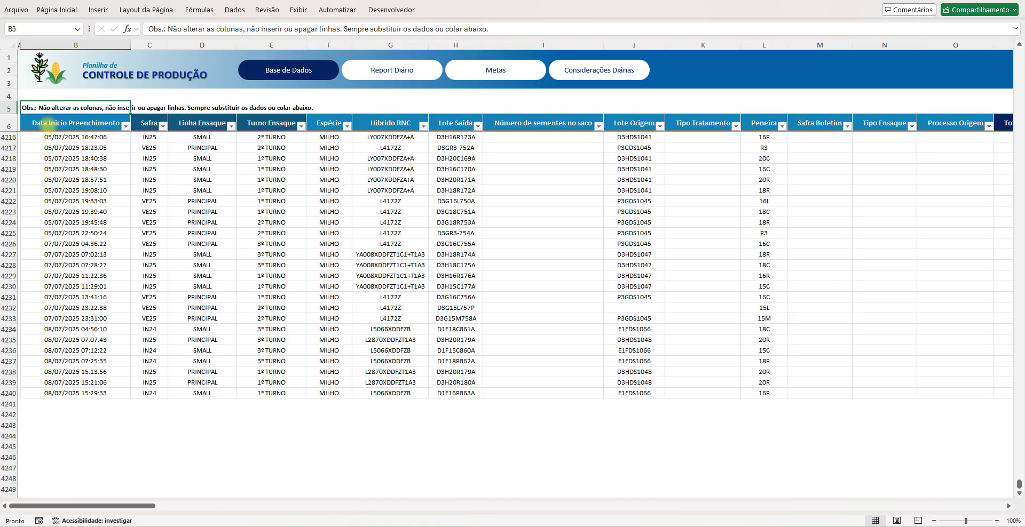
left_click(88, 169)
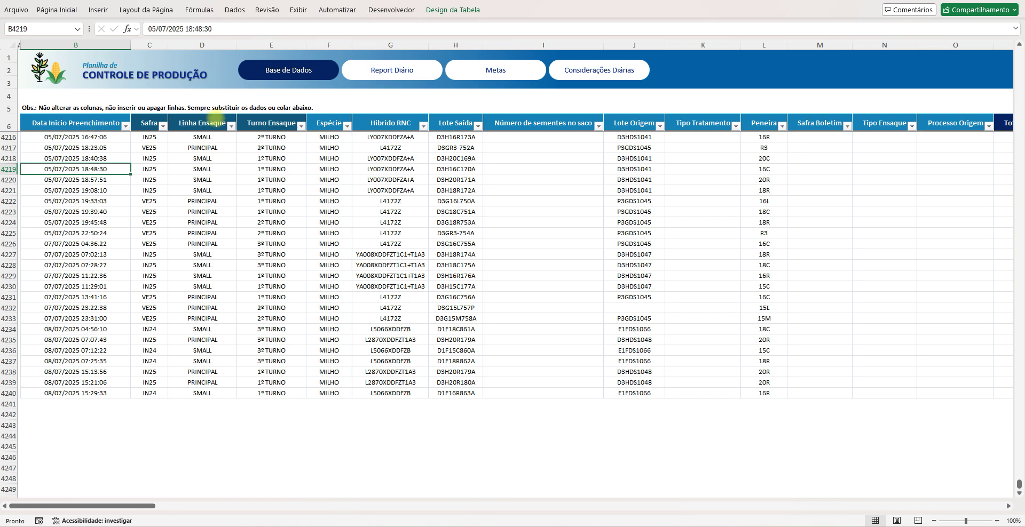
left_click(10, 233)
left_click(70, 210)
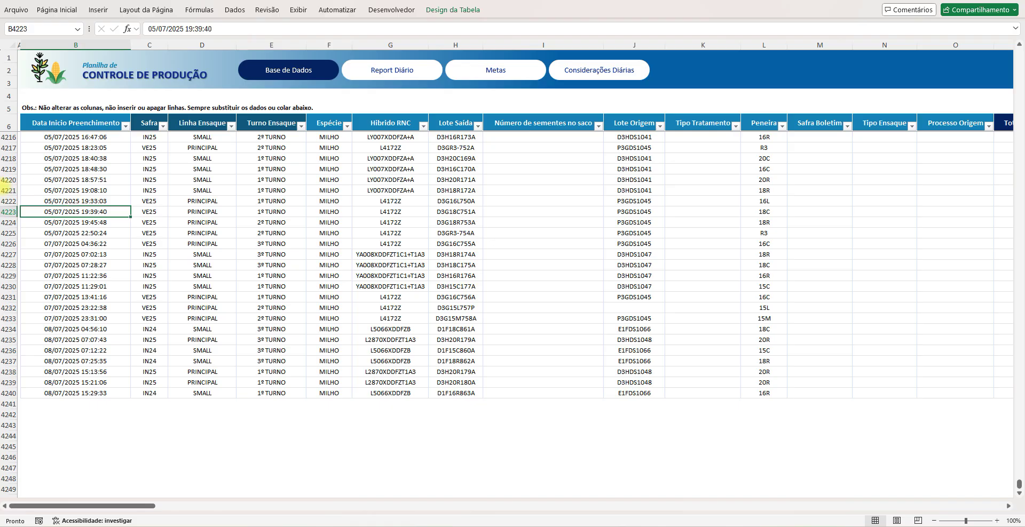
left_click(8, 181)
right_click(8, 181)
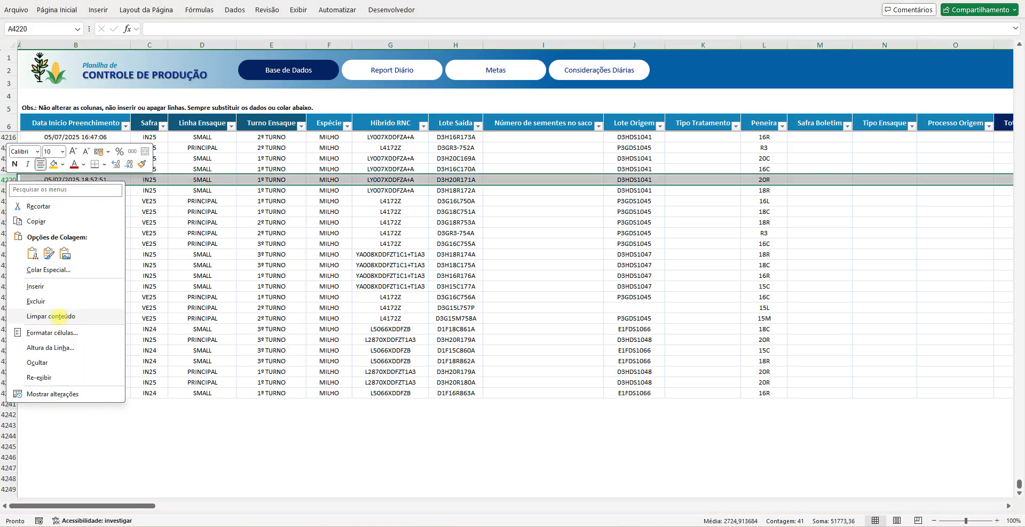
key("Escape")
- Return from the last records to the first rows of the Base de Dados table
left_click(321, 125)
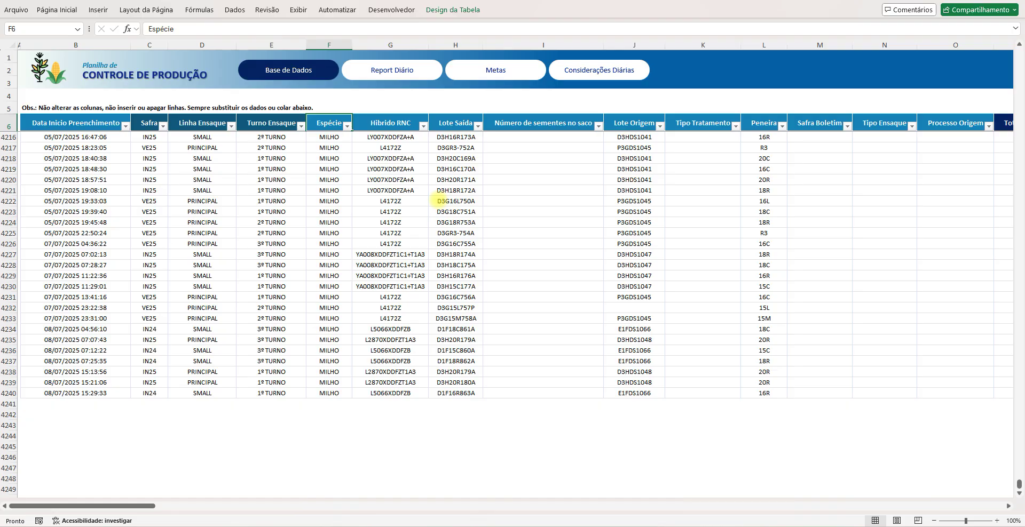
key("ctrl+Left")
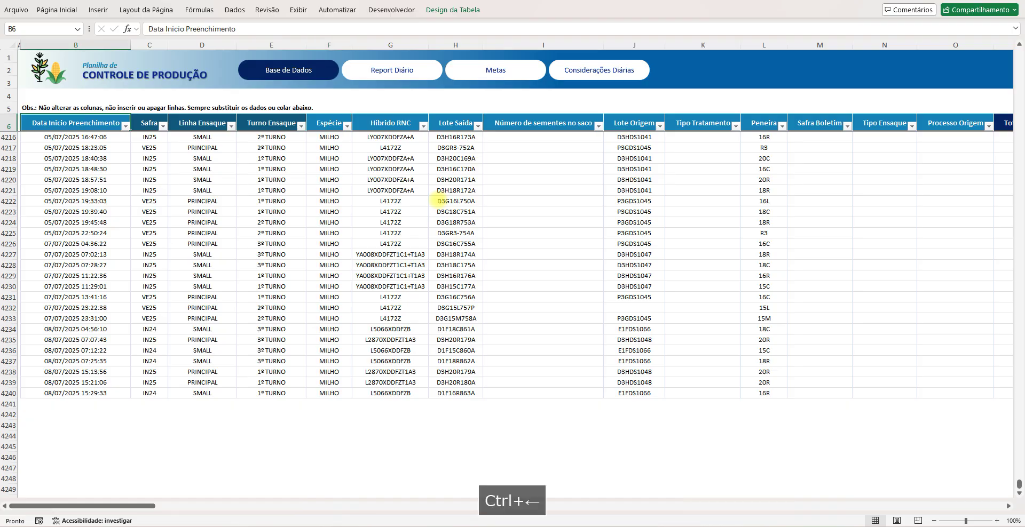
key("Up")
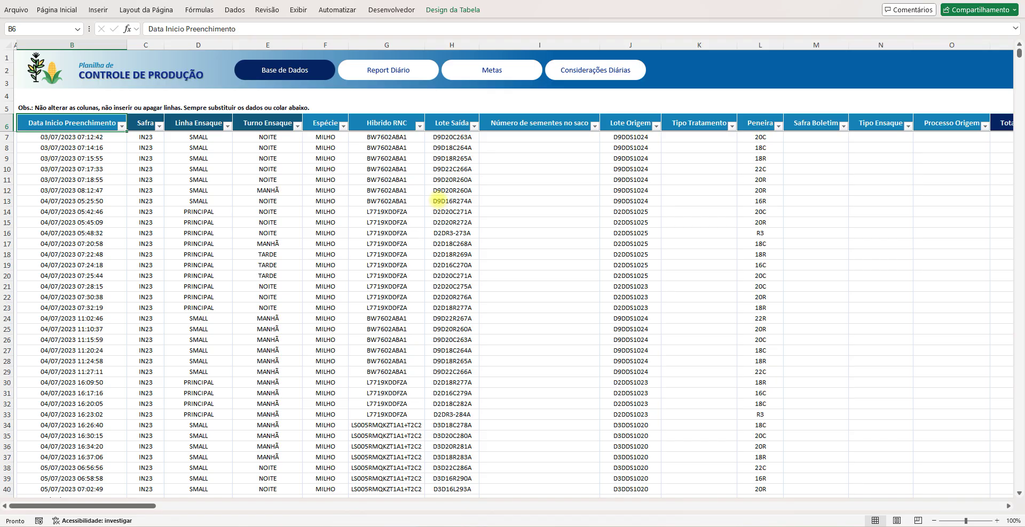
left_click(311, 302)
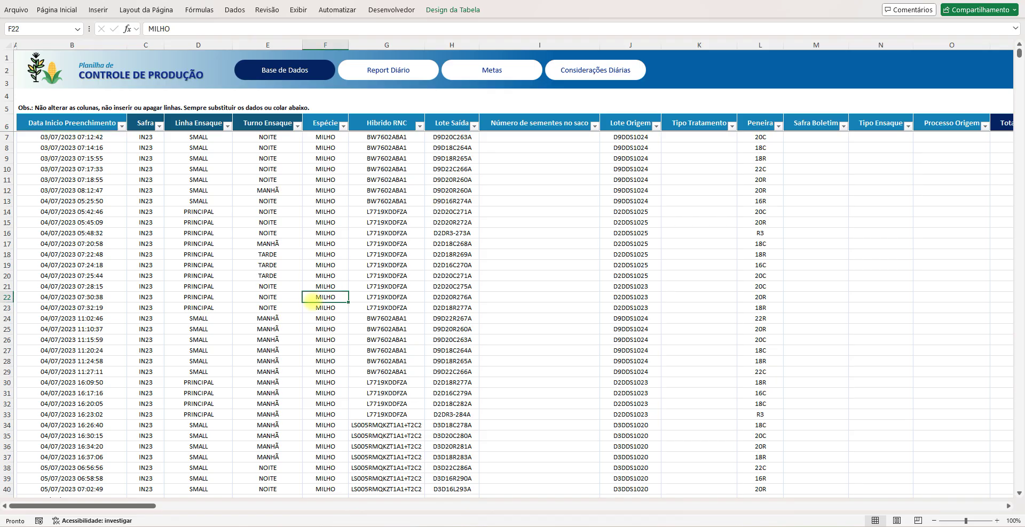
- Go to the first cell of the grey Data column, BK7, to view its formula
key("ctrl+Up")
key("ctrl+Right")
key("Left")
key("Left")
key("Left")
key("Left")
key("Left")
key("Left")
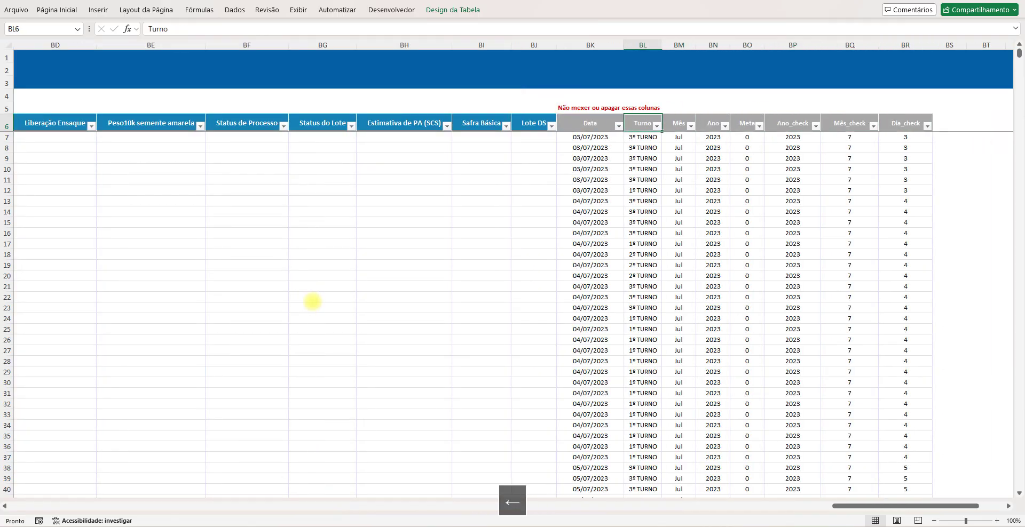
key("Left")
key("Down")
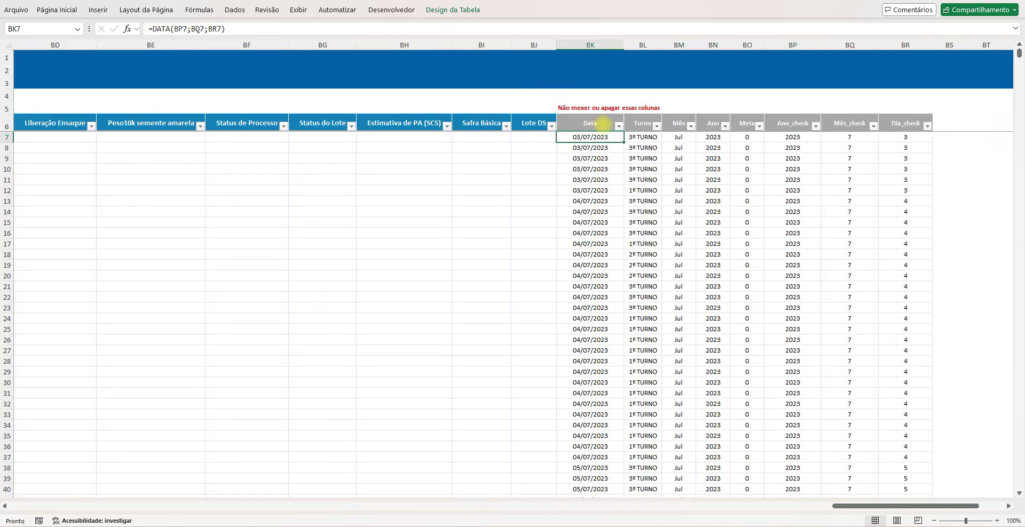
- Check the formulas in the Dia_check and Mês_check columns and read the note above the grey columns
left_click_drag(593, 124, 905, 328)
left_click(900, 305)
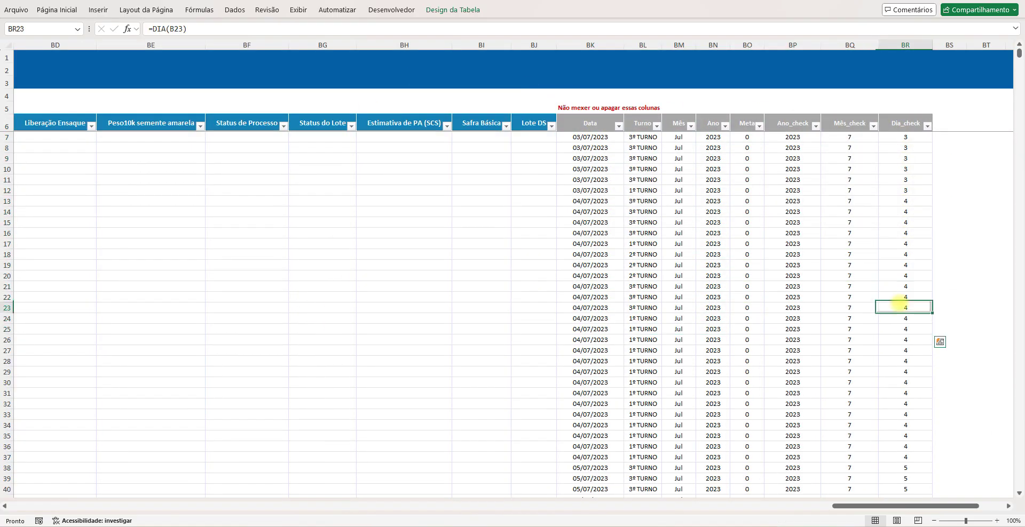
left_click(834, 288)
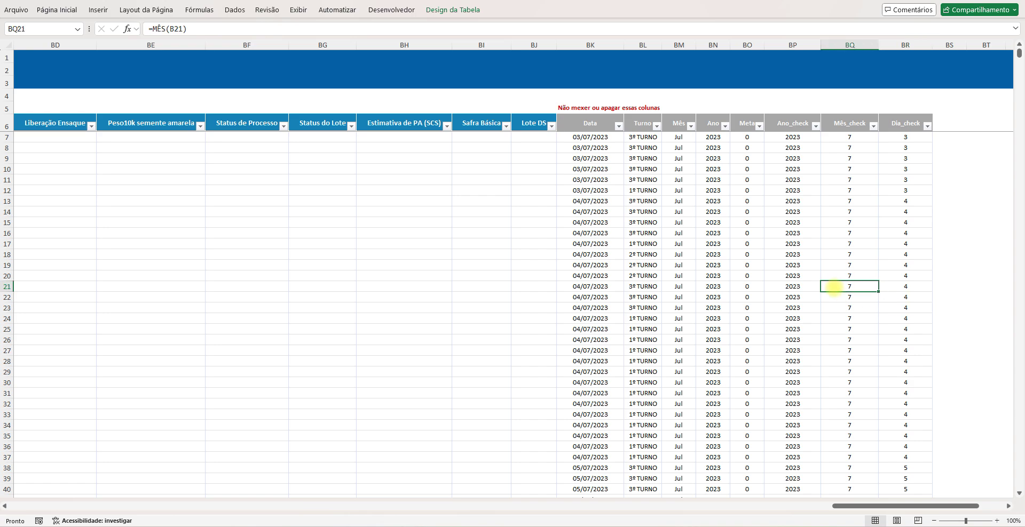
left_click(582, 108)
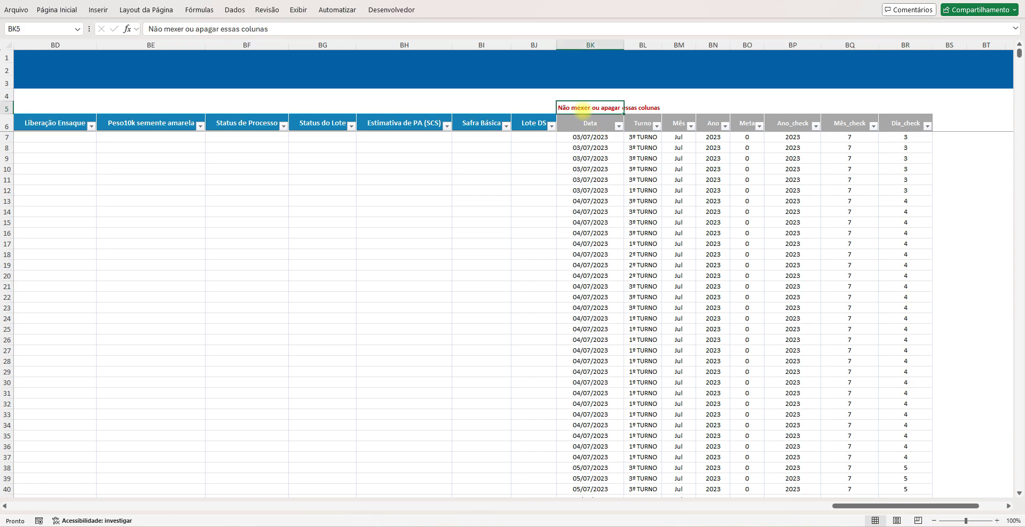
- Return to the Data Inicio Preenchimento header and review the blue data-entry column headers from there
left_click(145, 125)
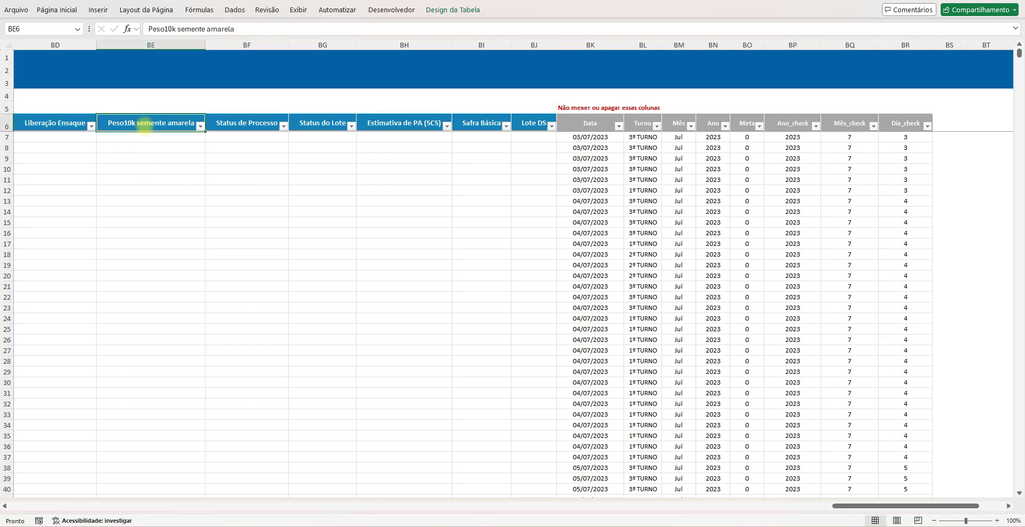
key("ctrl+Left")
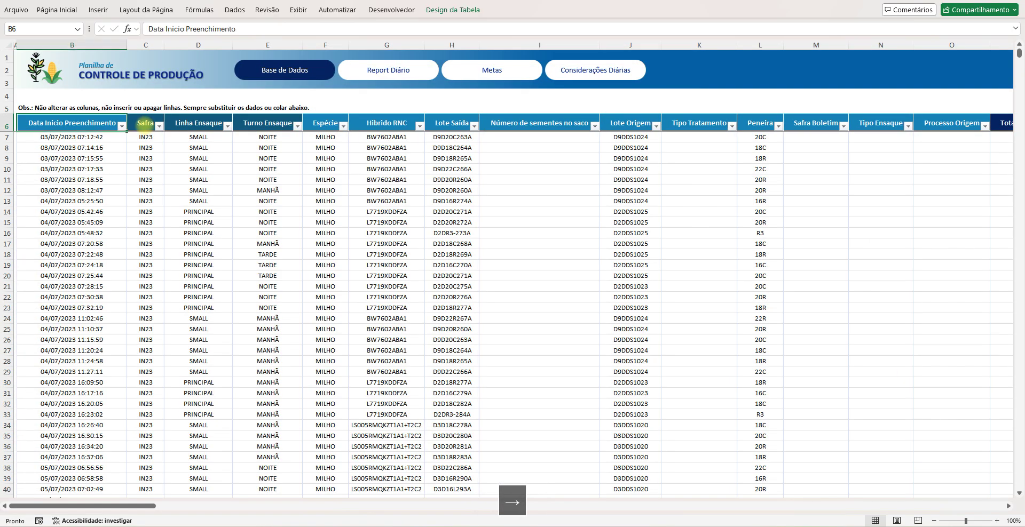
key("Right")
key("Right")
key("Right")
key("Right")
key("Right")
key("Right")
key("Right")
key("Right")
key("Right")
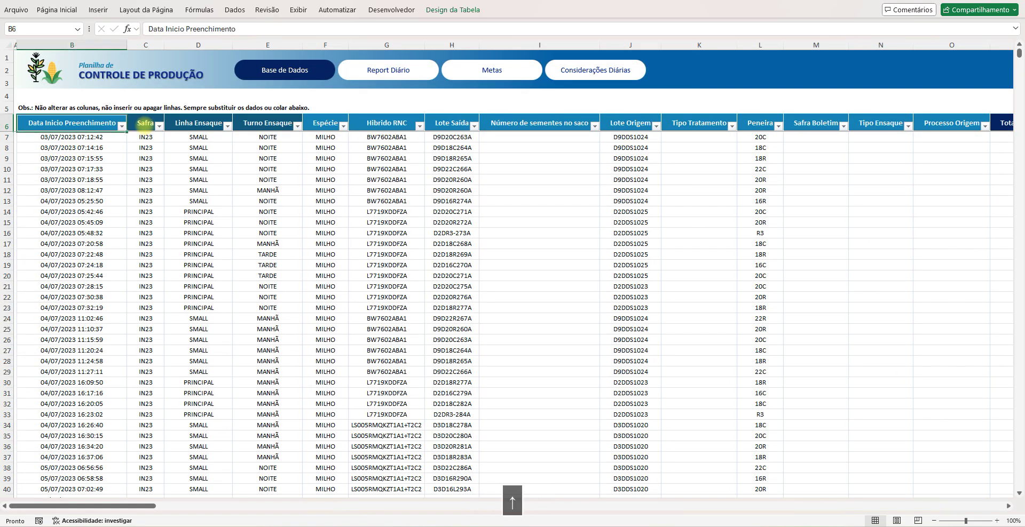
- Jump to the end of the header row and go back to Lote DS, the last blue data-entry column
key("ctrl+Right")
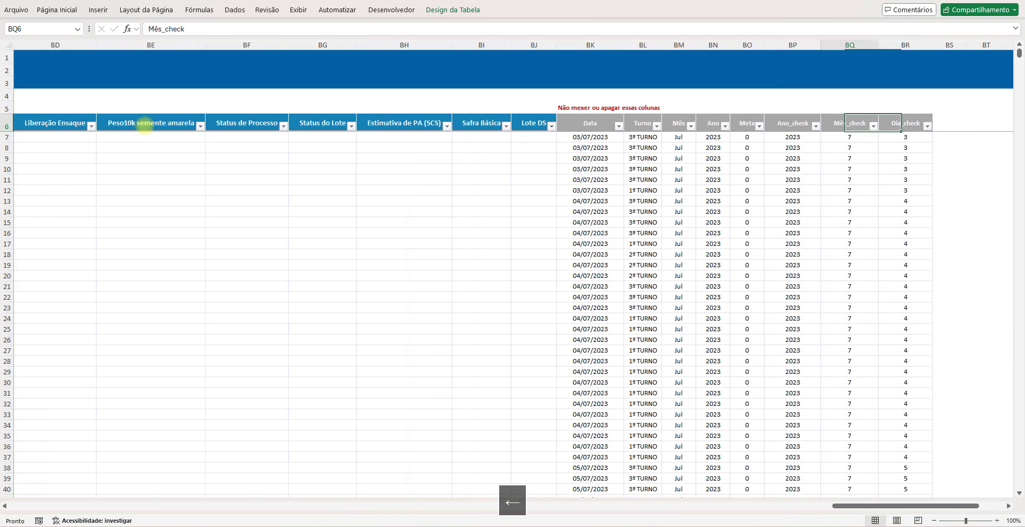
key("Left")
key("Left")
key("Left")
key("Left")
key("Left")
key("Left")
key("Left")
key("Left")
key("Left")
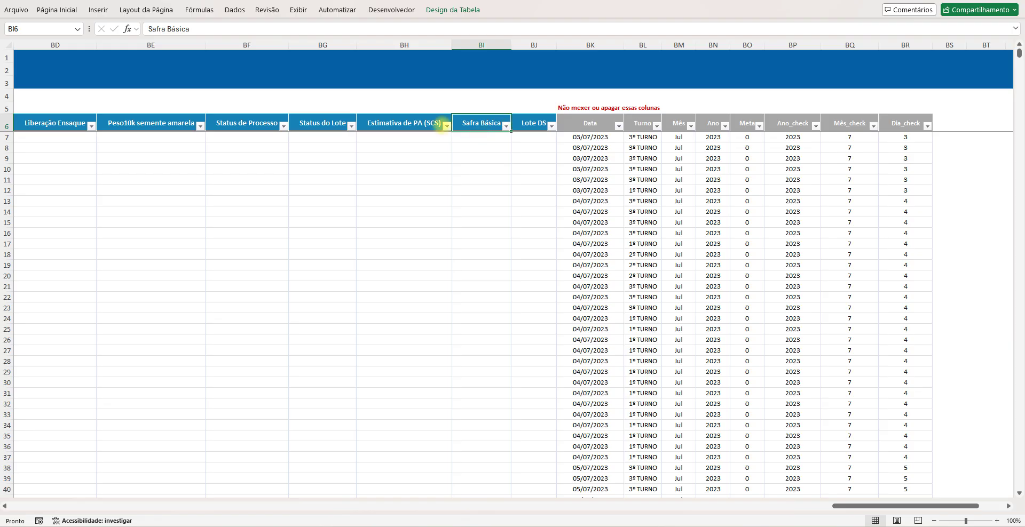
left_click(526, 127)
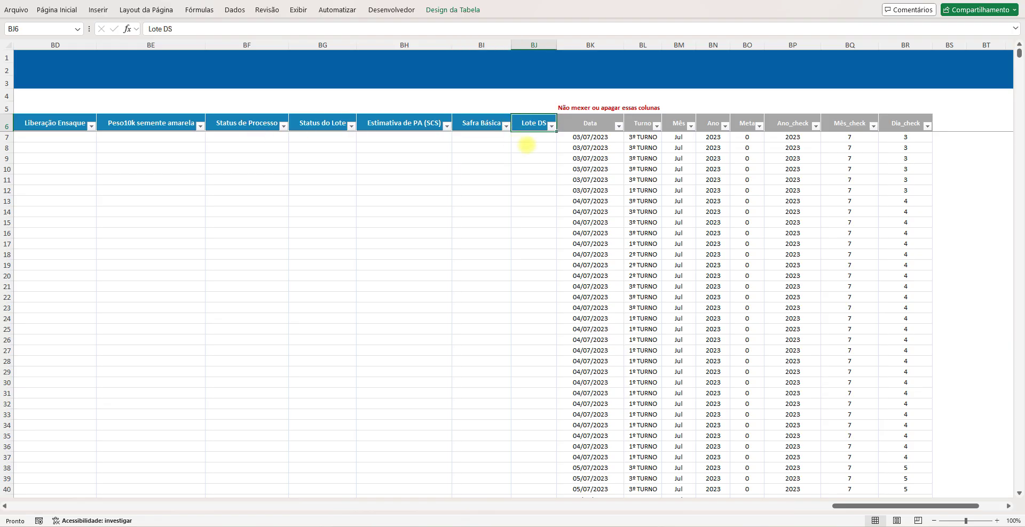
- Examine the empty data-entry cells under the blue Lote DS and Peso10k semente amarela headers
left_click_drag(520, 132, 526, 358)
left_click(534, 329)
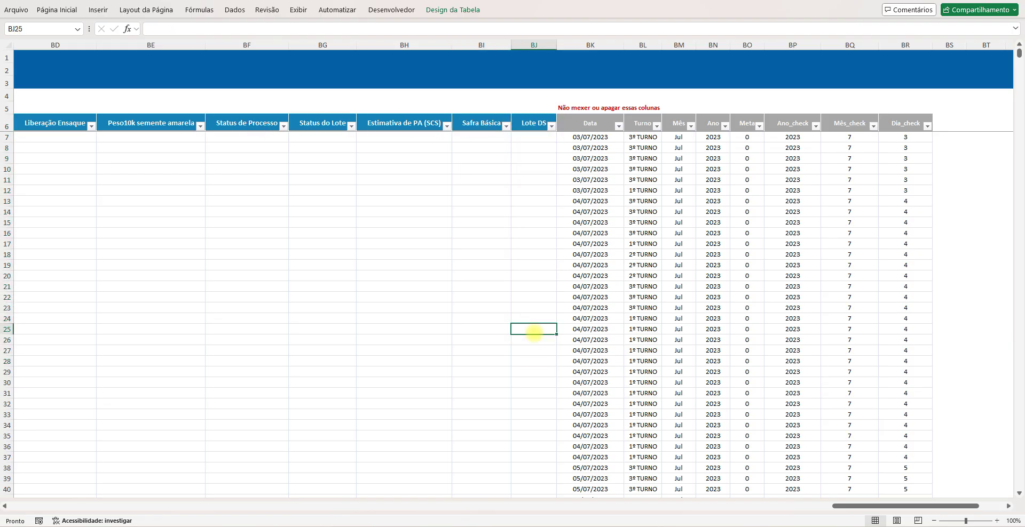
left_click(122, 274)
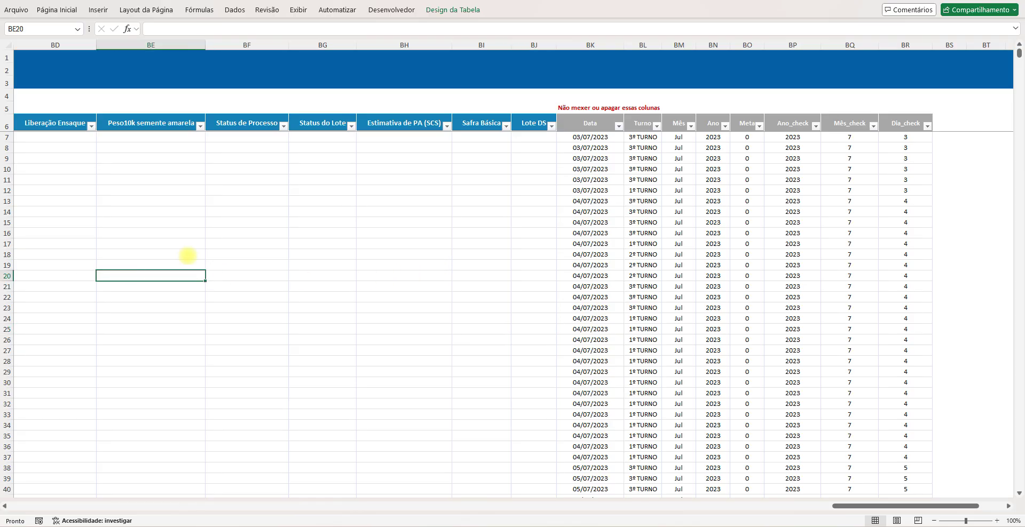
- Inspect the formulas in the grey Data, Mês, Ano, Ano_check, Mês_check and Dia_check columns
left_click(577, 158)
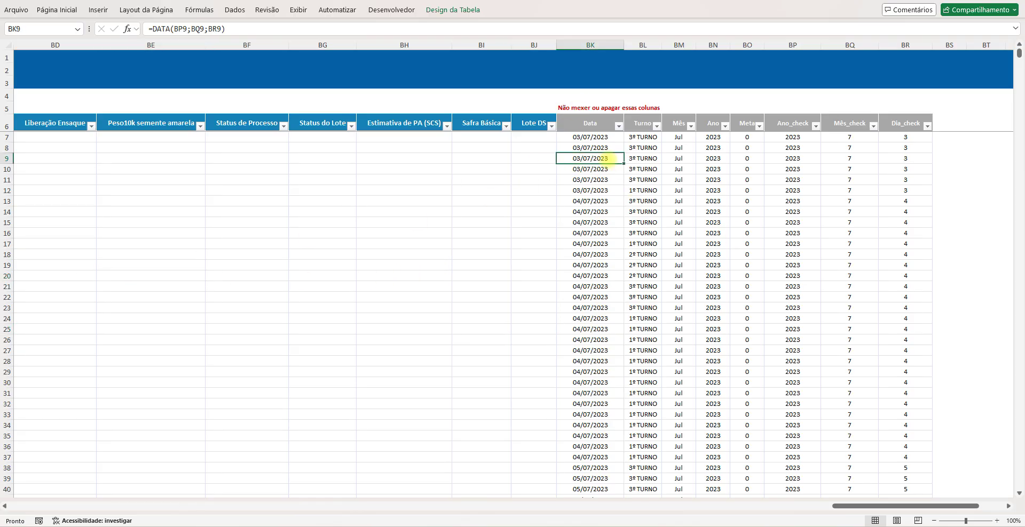
left_click_drag(593, 148, 741, 261)
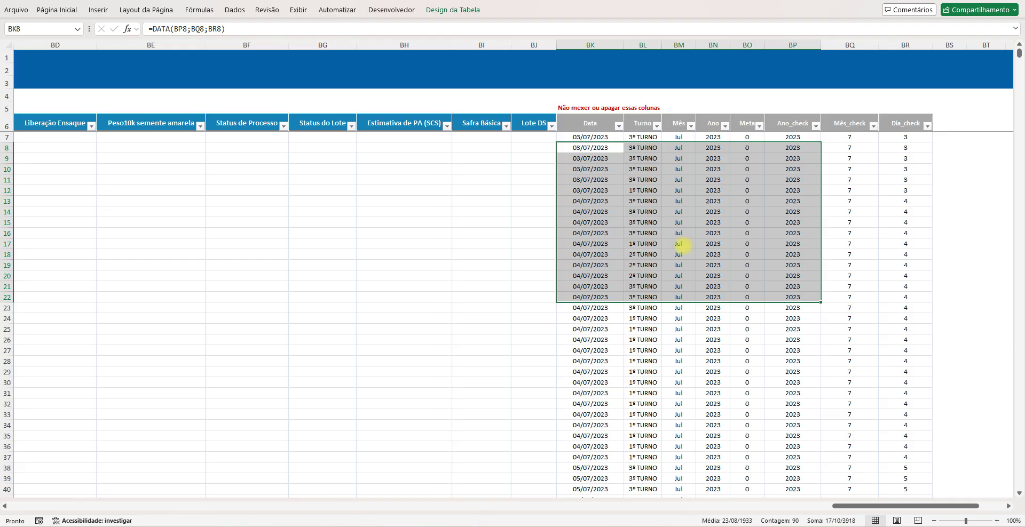
left_click(679, 244)
left_click(590, 202)
left_click(678, 233)
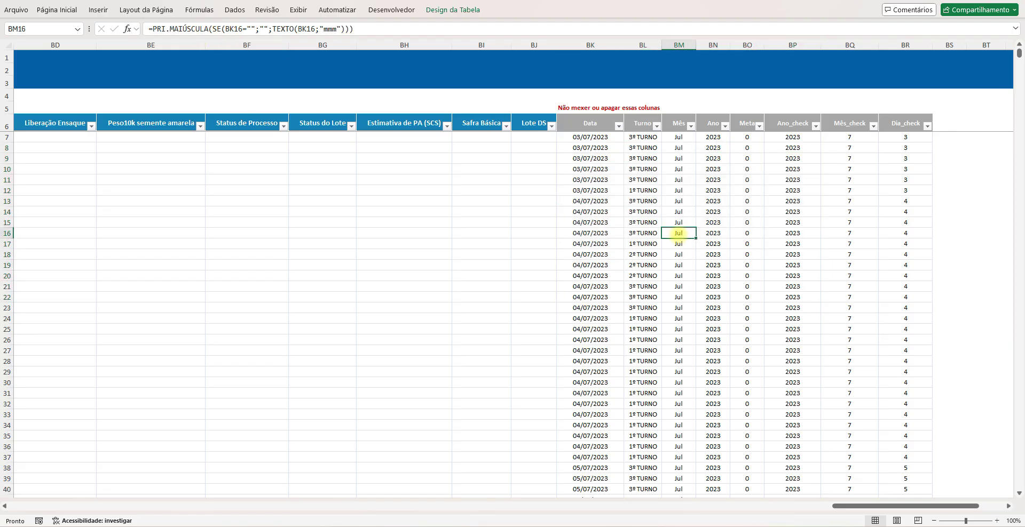
left_click(713, 222)
left_click(790, 222)
left_click(849, 202)
left_click_drag(897, 202, 628, 331)
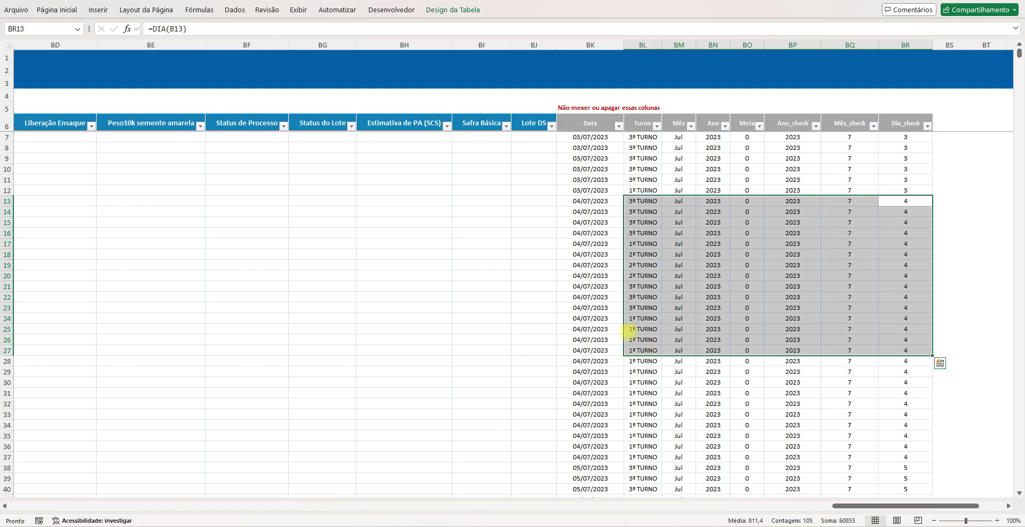
- Review blocks of grey formula cells from Turno to Mês_check, checking the Meta and Ano_check formulas
left_click(621, 278)
left_click_drag(645, 194, 748, 350)
left_click(747, 327)
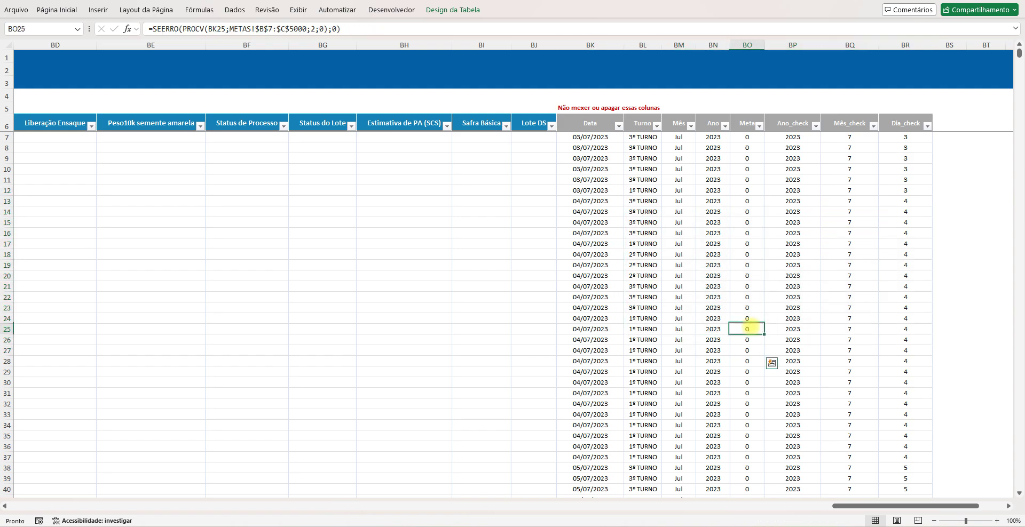
left_click_drag(636, 174, 860, 363)
left_click(793, 308)
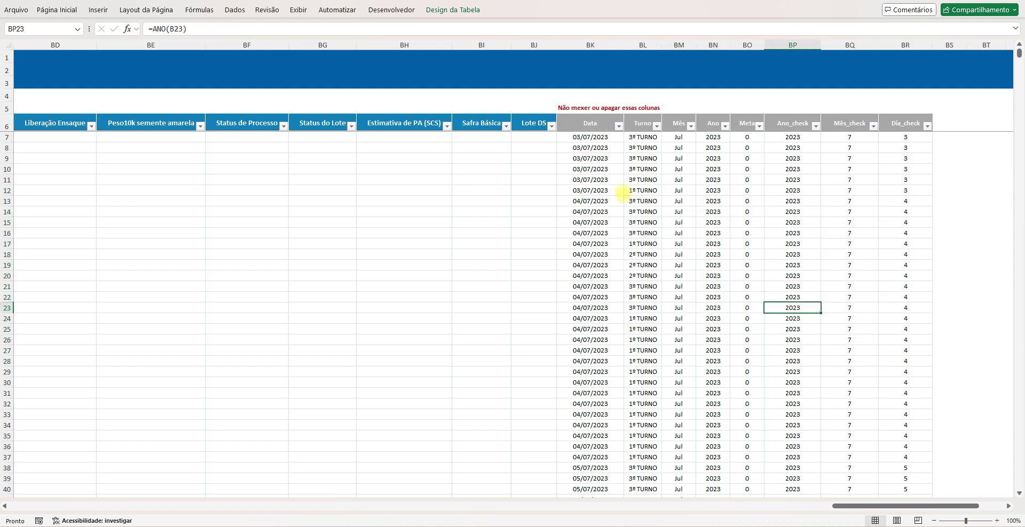
- Go to the last table row in the Turno column and inspect the grey formula columns at the table's end
left_click(634, 222)
key("ctrl+Down")
scroll(636, 256, "down", 3)
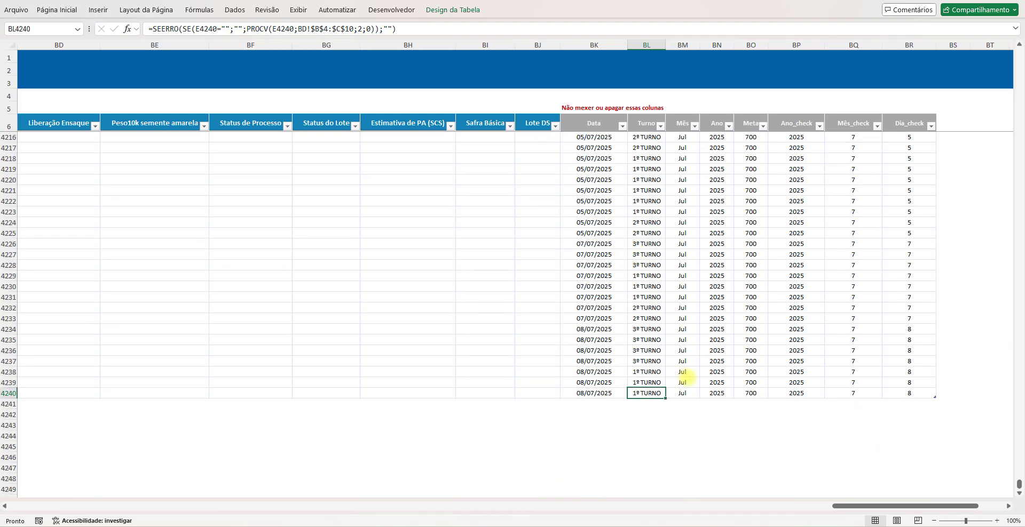
left_click(155, 403)
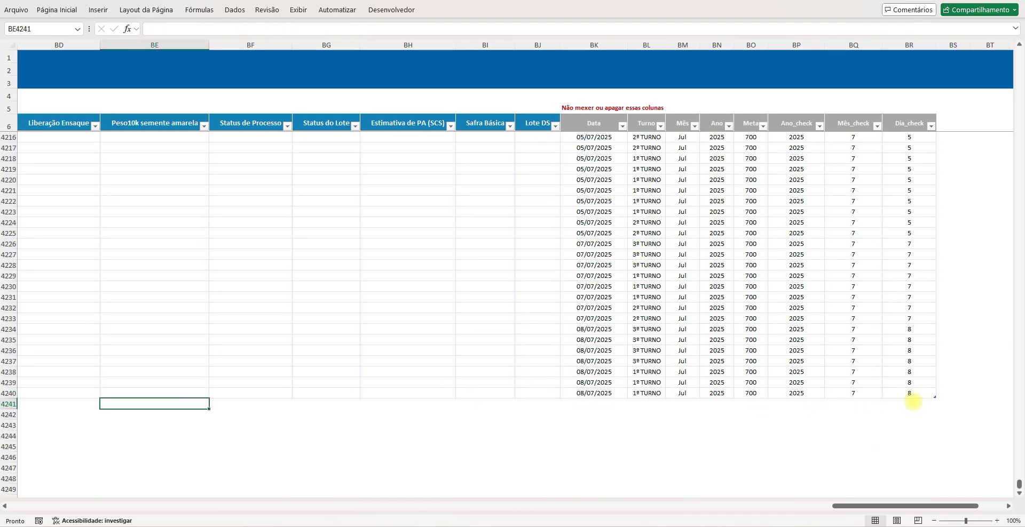
left_click_drag(656, 358, 812, 418)
left_click(790, 351)
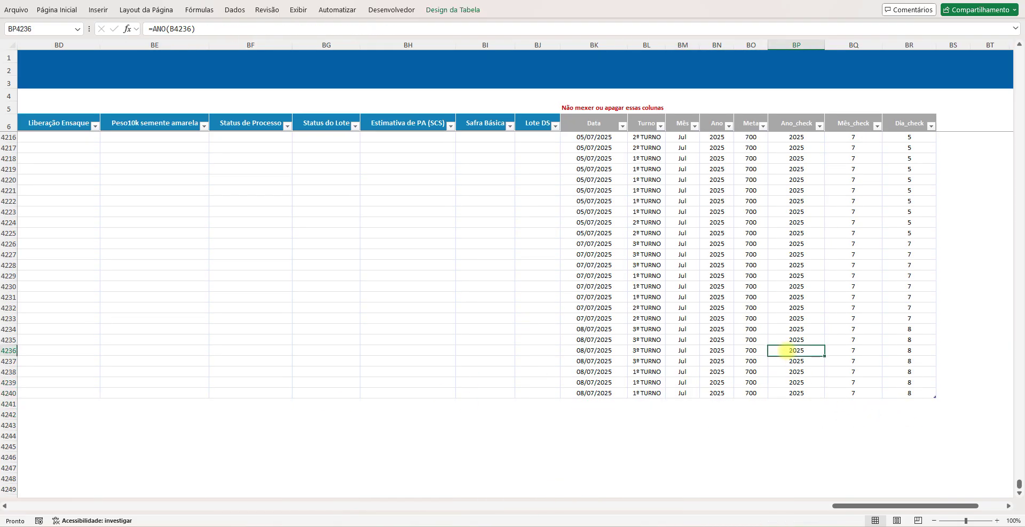
- Return to the Data Inicio Preenchimento header at the start of the table
key("ctrl+Up")
key("ctrl+Left")
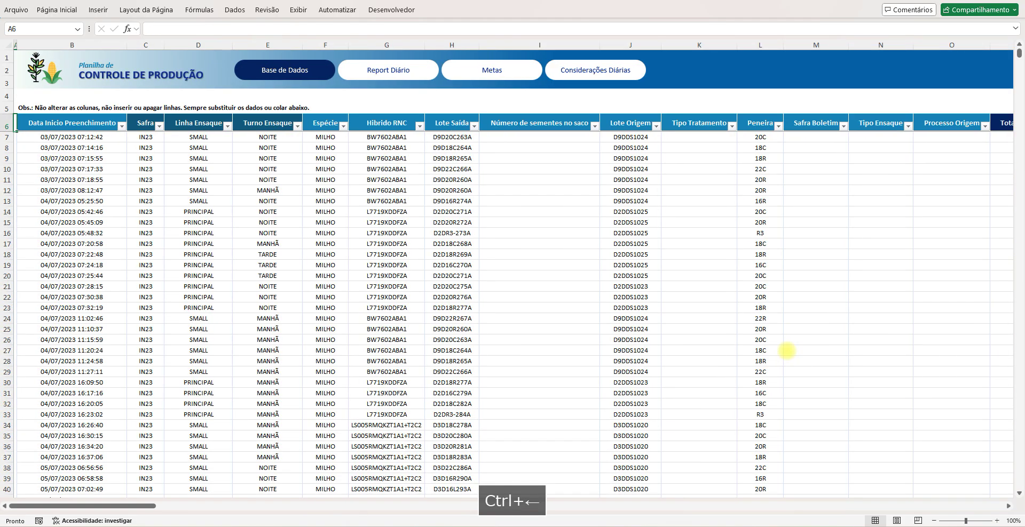
key("Right")
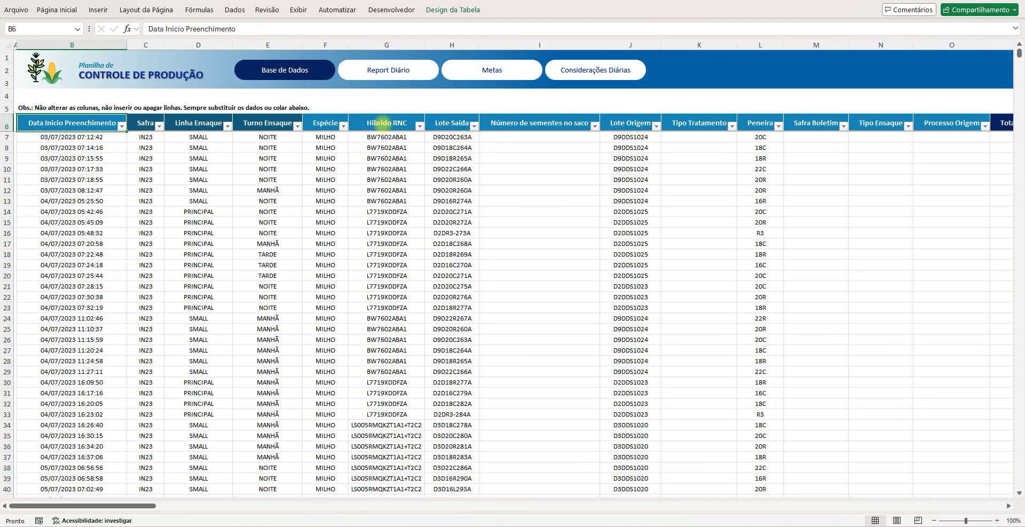
- Open the Metas sheet and review the July dates and the first daily target in Qtde. Sacos
left_click(480, 70)
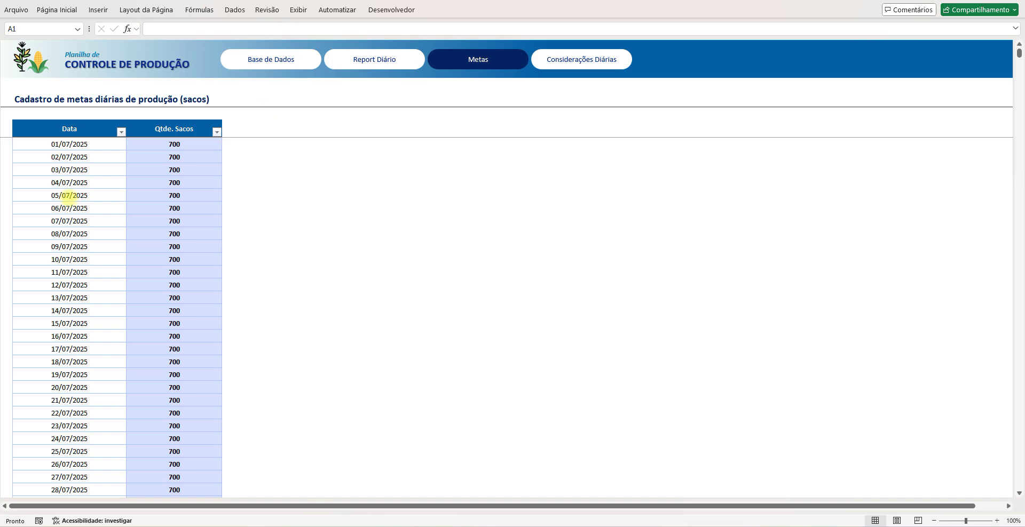
left_click(70, 197)
left_click_drag(75, 158, 93, 260)
left_click(99, 233)
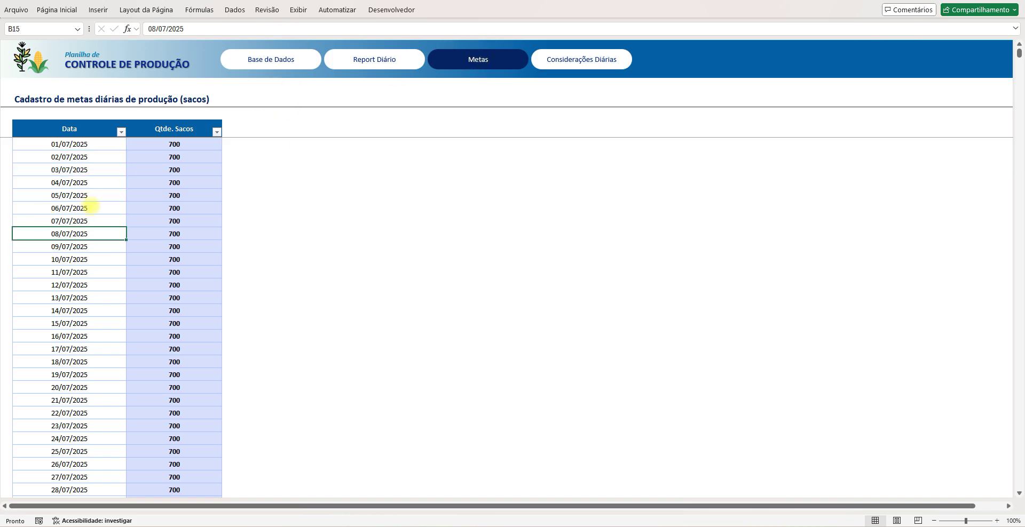
left_click(99, 184)
left_click_drag(78, 132, 77, 208)
left_click(74, 195)
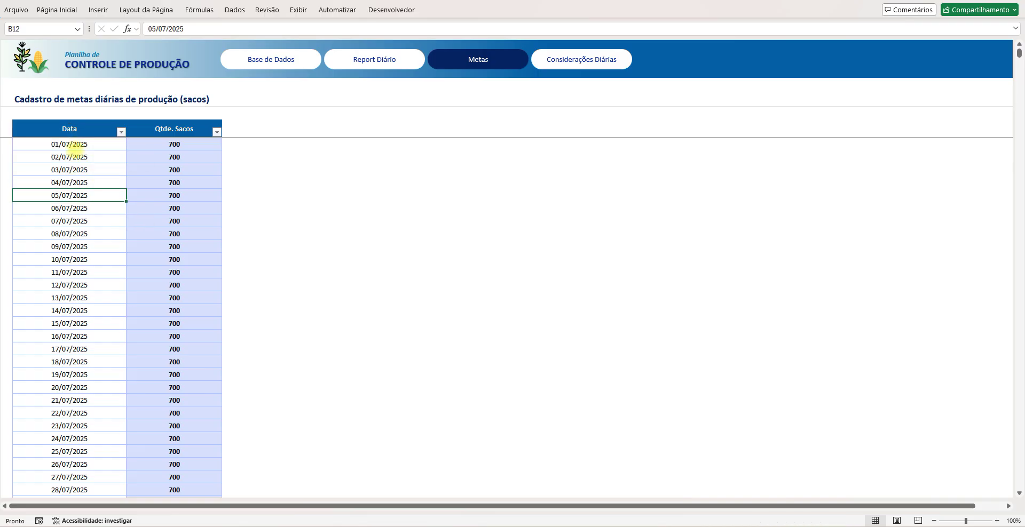
left_click(76, 144)
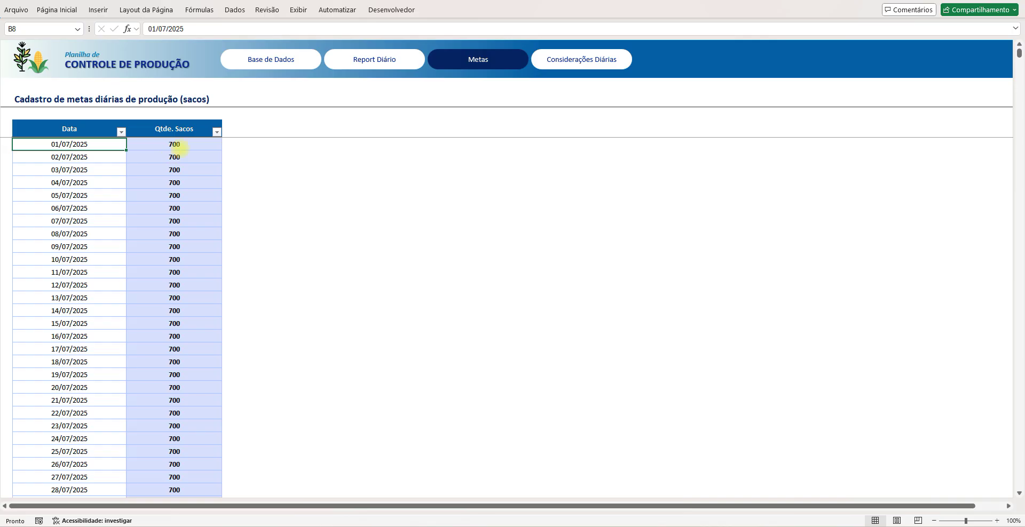
left_click(178, 146)
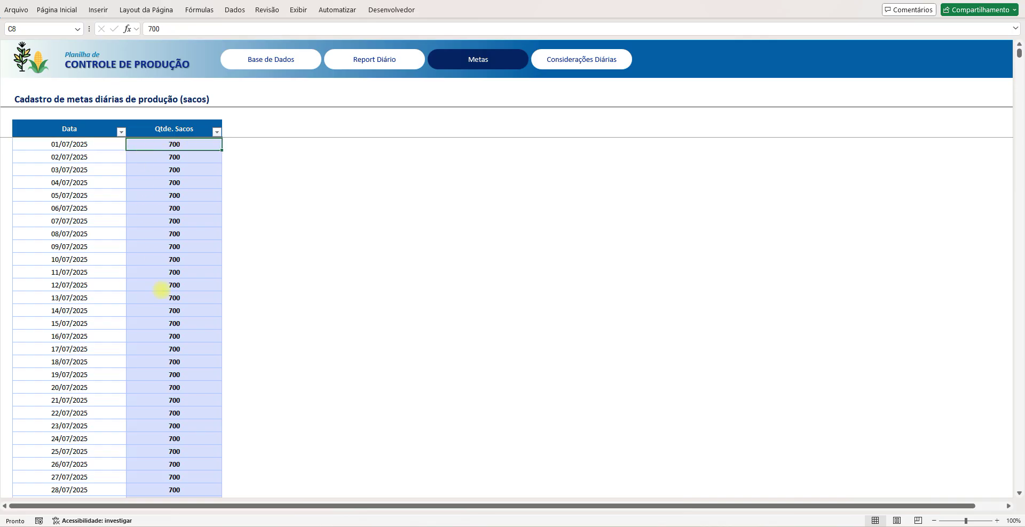
- Set the daily target (Qtde. Sacos) for 10/07/2025 to 1000
left_click(191, 260)
type("1000")
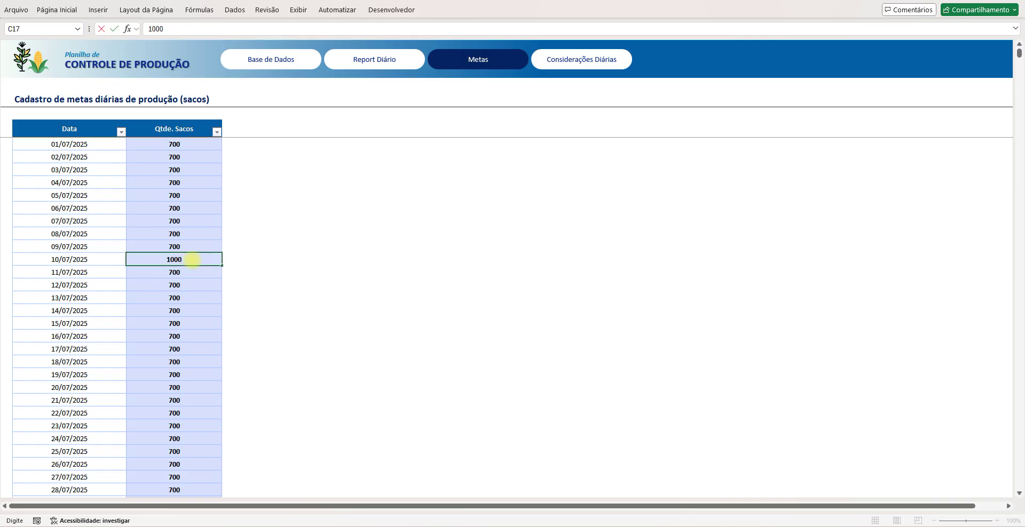
key("Return")
key("Up")
- Look over the blank rows below 31/07/2025, then recheck the target for 10/07/2025
scroll(128, 267, "down", 8)
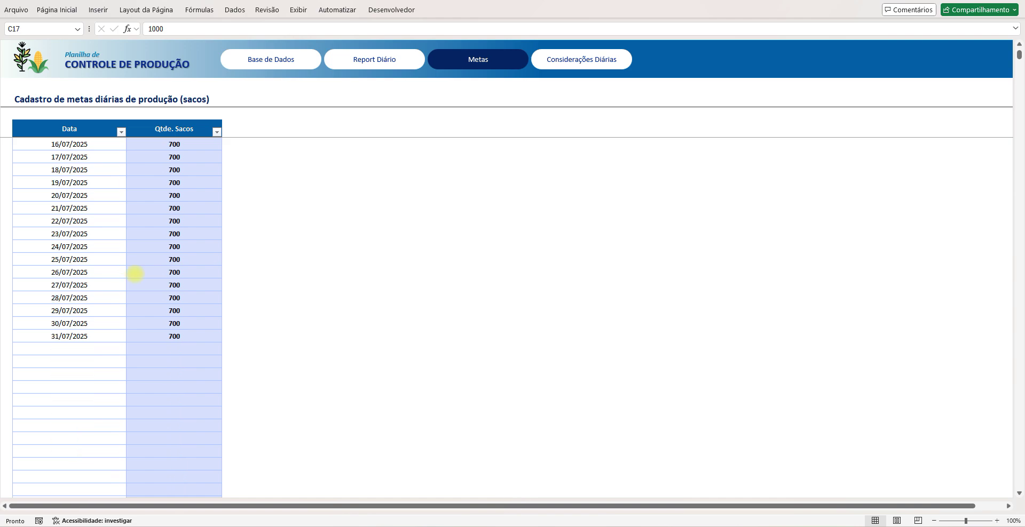
left_click_drag(80, 235, 80, 470)
left_click(80, 436)
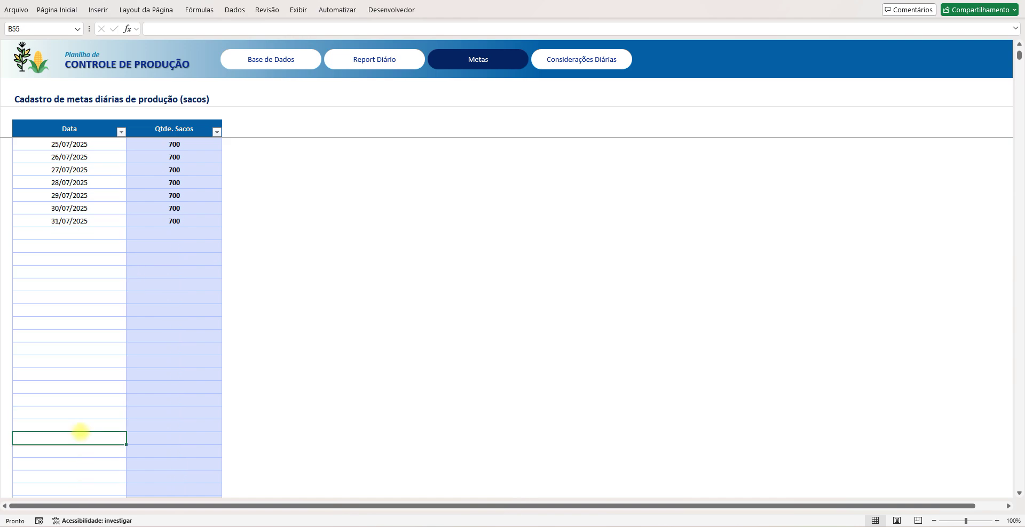
left_click(176, 234)
scroll(115, 259, "up", 8)
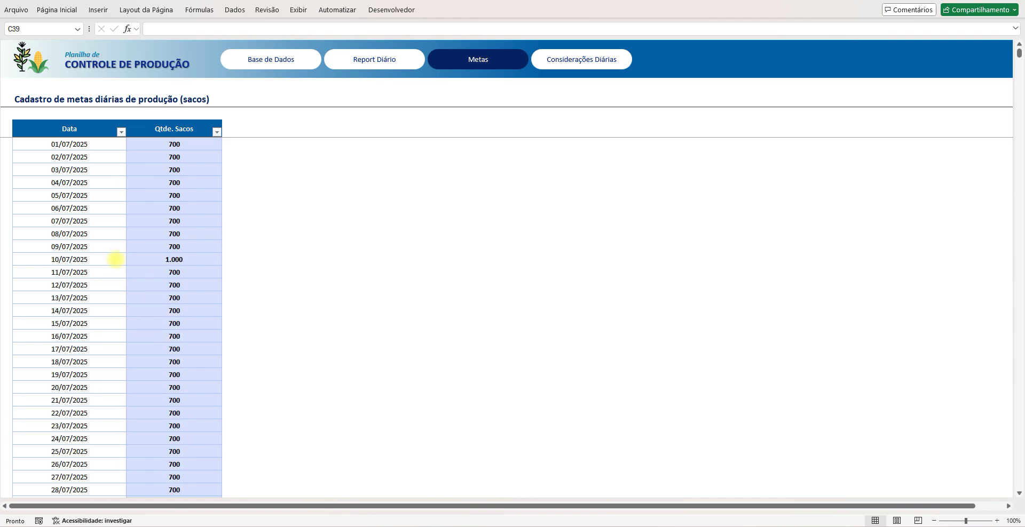
left_click(168, 261)
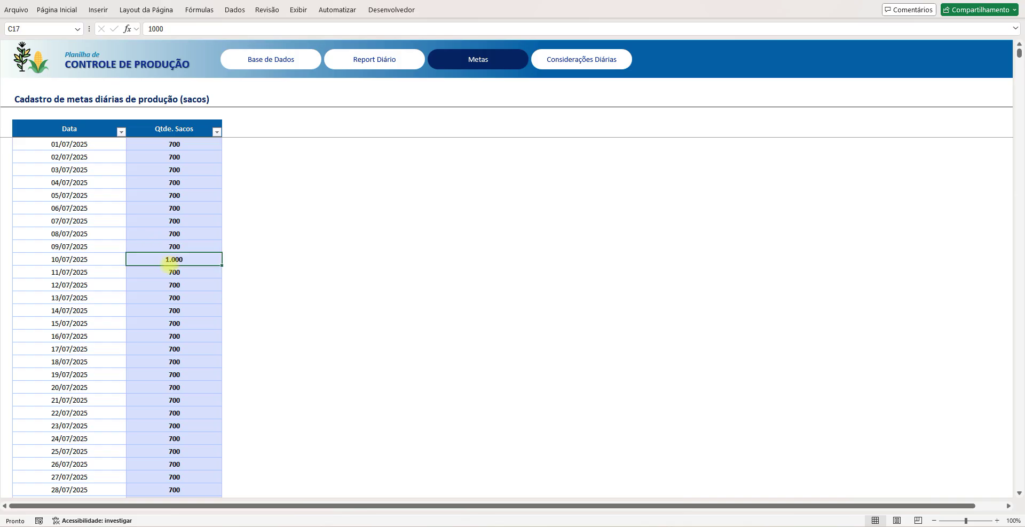
- Add the date following 31/07/2025 in cell B39 with the formula =B38+1
scroll(152, 292, "down", 4)
left_click(71, 389)
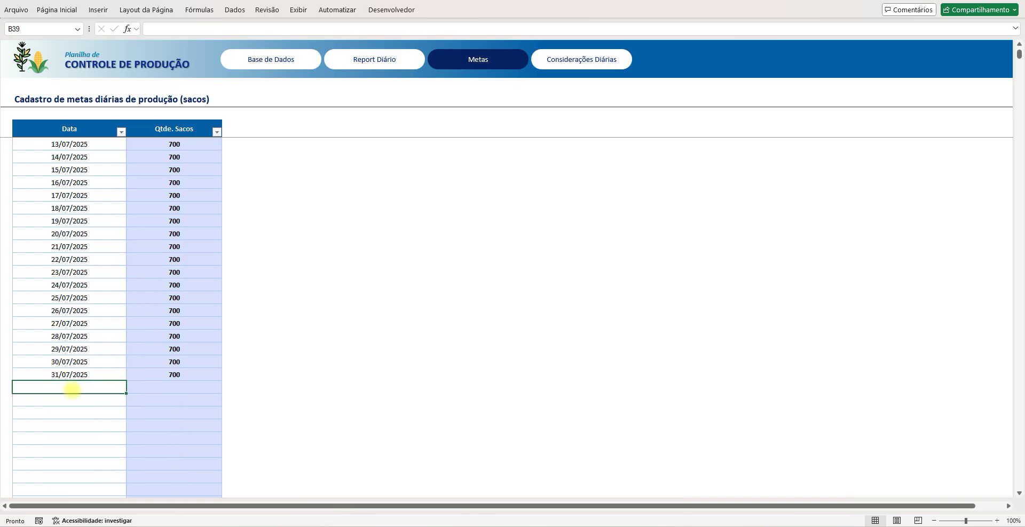
type("=B38+1")
key("Return")
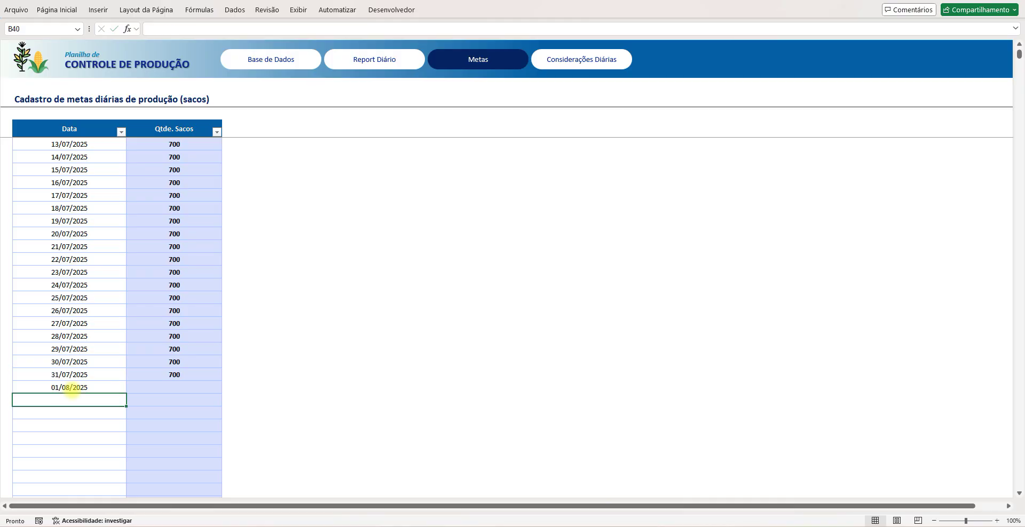
- Copy the B39 date formula down the Data column through 21/08/2025
key("Up")
key("ctrl+c")
key("shift+Down")
key("shift+Down")
key("shift+Down")
key("shift+Down")
key("shift+Down")
key("shift+Down")
key("shift+Down")
key("shift+Down")
key("shift+Down")
key("shift+Down")
key("shift+Down")
key("shift+Down")
key("shift+Down")
key("shift+Down")
key("shift+Down")
key("shift+Down")
key("shift+Down")
key("shift+Down")
key("shift+Down")
key("shift+Down")
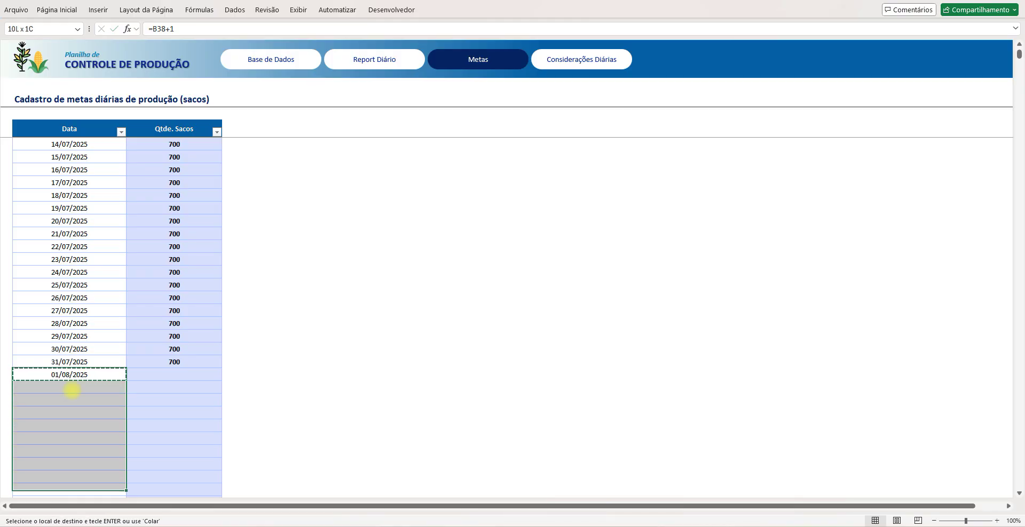
key("Return")
- Copy the 700 target from 31/07/2025 to the Qtde. Sacos cells for 01/08/2025 through 21/08/2025
key("Up")
key("Right")
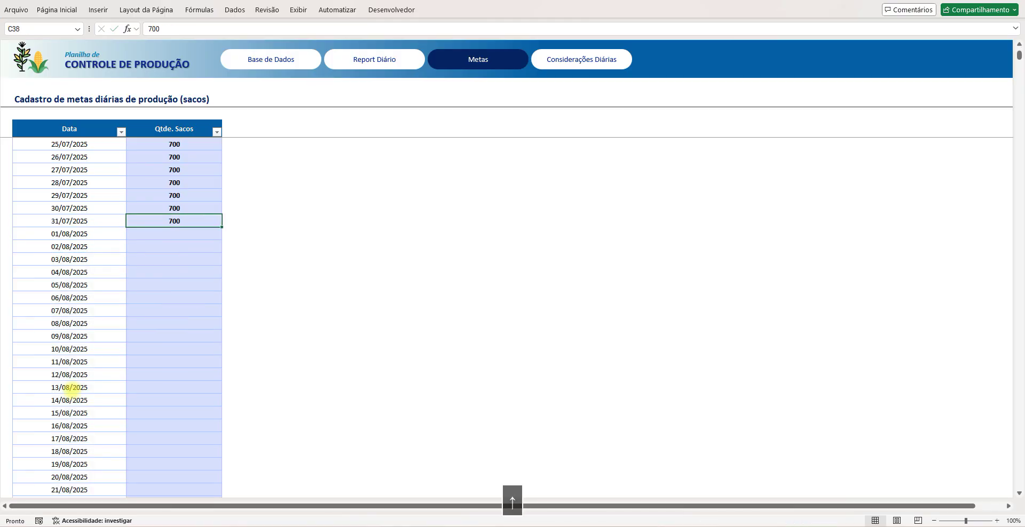
key("ctrl+c")
key("Down")
key("shift+Down")
key("shift+Down")
key("shift+Down")
key("shift+Down")
key("shift+Down")
key("shift+Down")
key("shift+Down")
key("shift+Down")
key("shift+Down")
key("shift+Down")
key("shift+Down")
key("shift+Down")
key("shift+Down")
key("shift+Down")
key("shift+Down")
key("shift+Down")
key("shift+Down")
key("shift+Down")
key("shift+Down")
key("shift+Down")
key("shift+Down")
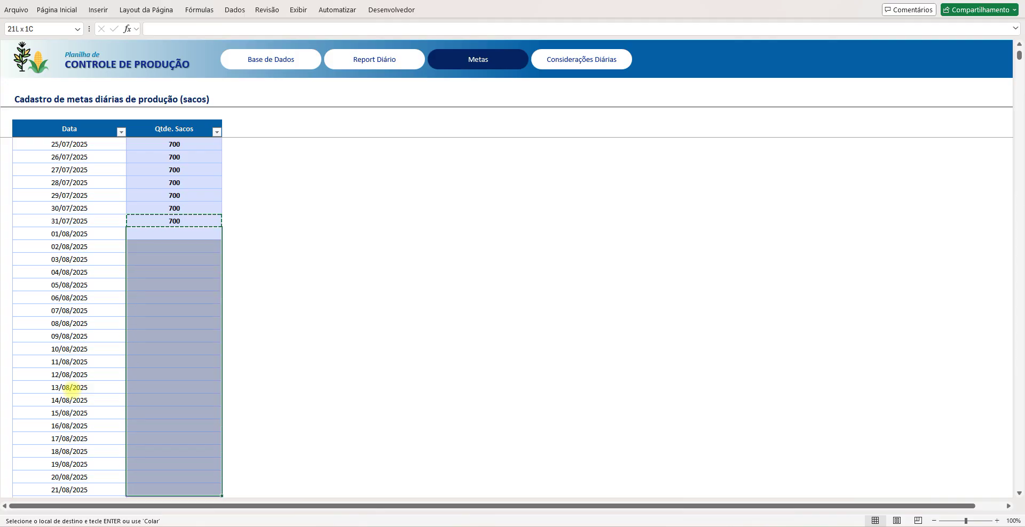
key("shift+Up")
key("Return")
- Replace the August date formulas in the Data column with their values and review the new rows
key("Left")
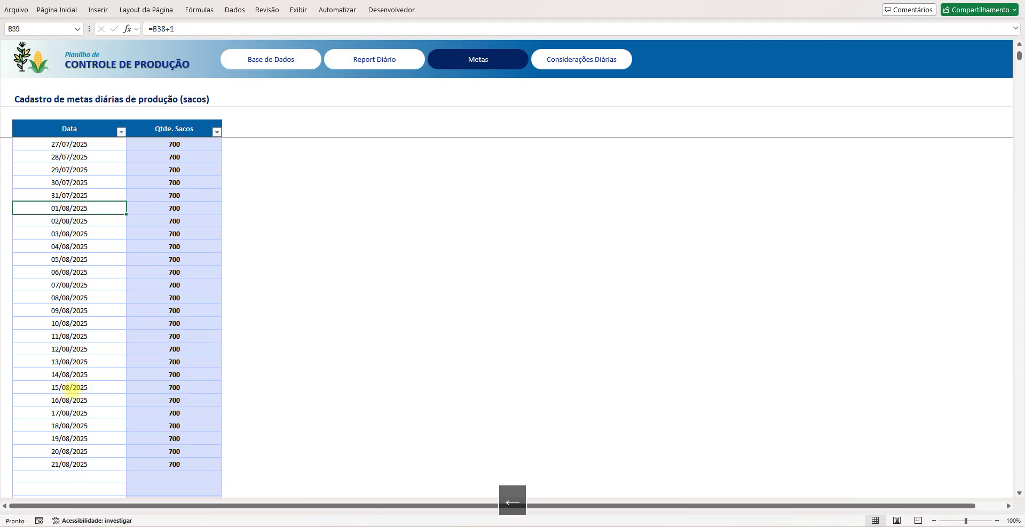
key("ctrl+shift+Down")
key("ctrl+c")
key("ctrl+shift+v")
key("Up")
key("Down")
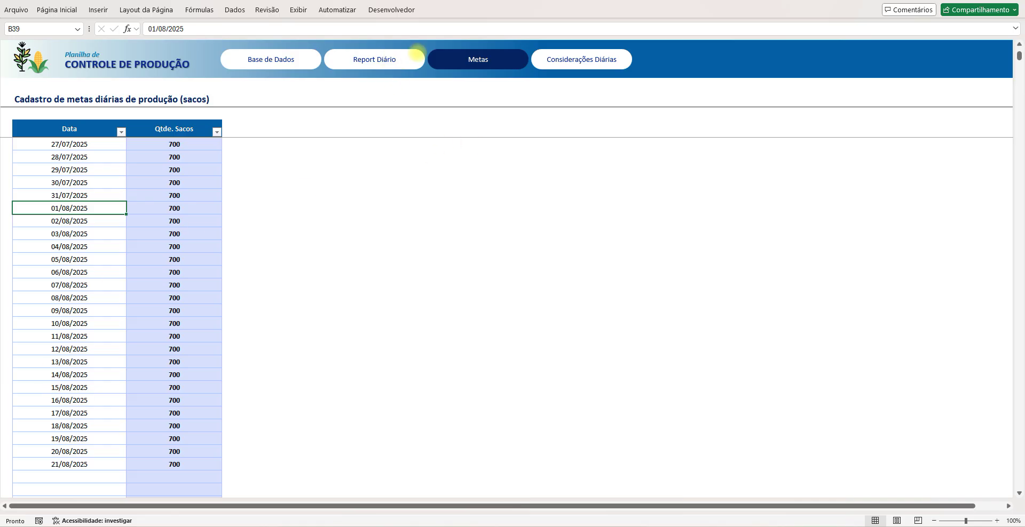
left_click_drag(96, 234, 167, 362)
left_click(167, 336)
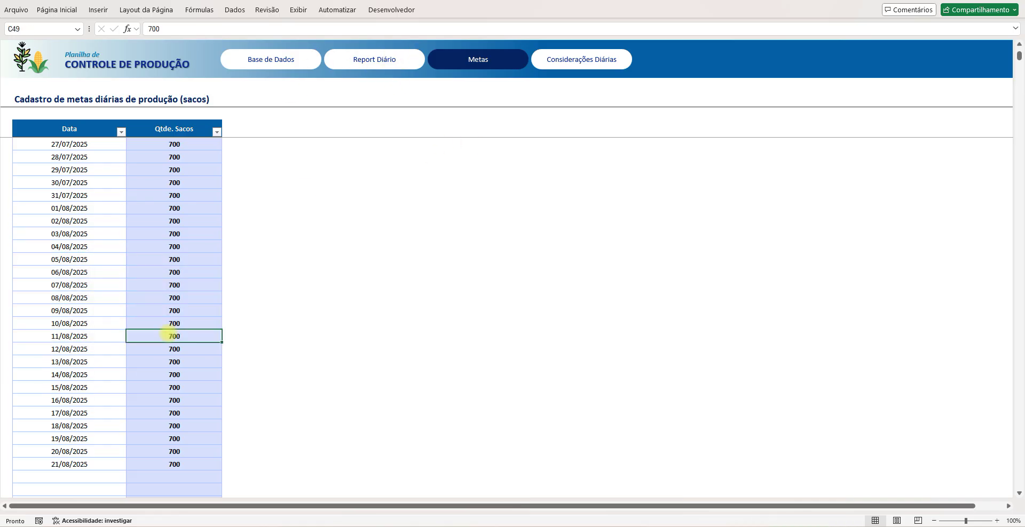
- Set the daily target (Qtde. Sacos) for 10/07/2025 back to 700
scroll(167, 335, "up", 9)
left_click(92, 249)
left_click(161, 260)
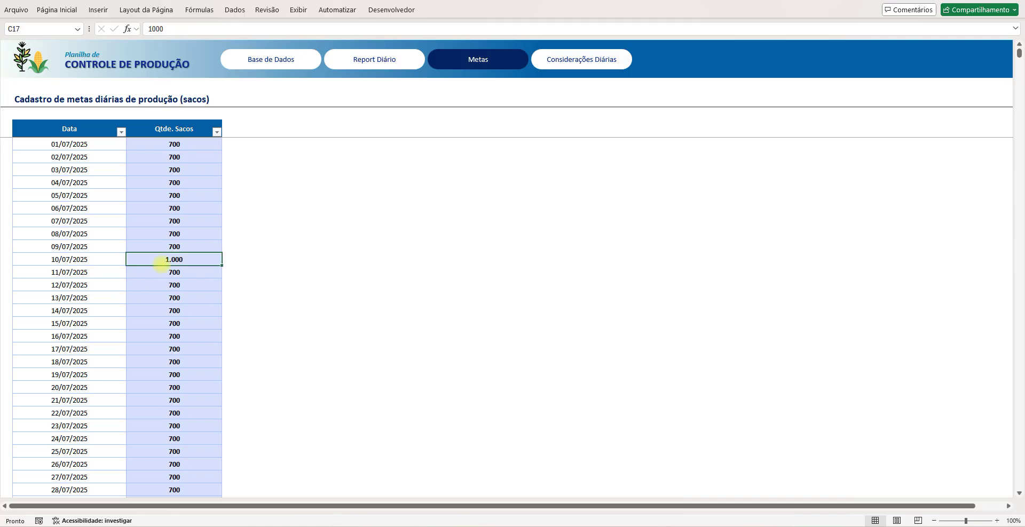
type("700")
key("Return")
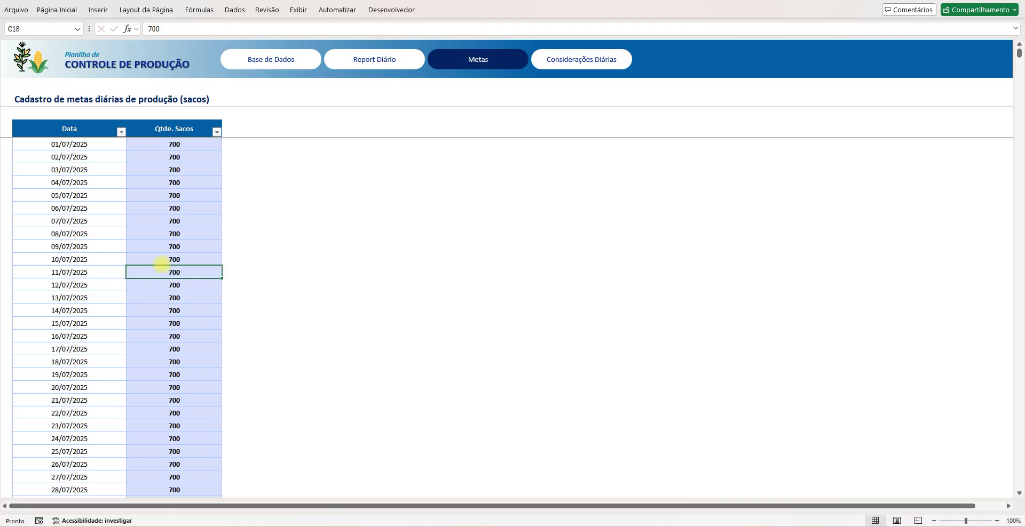
- Open the Considerações Diárias sheet and select the 01/07/2025 date cell
left_click(580, 59)
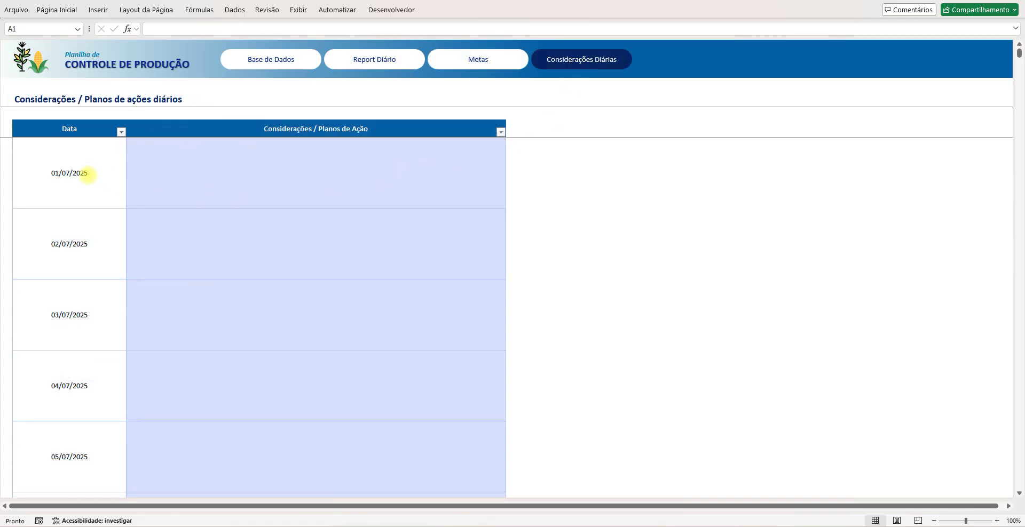
left_click(88, 174)
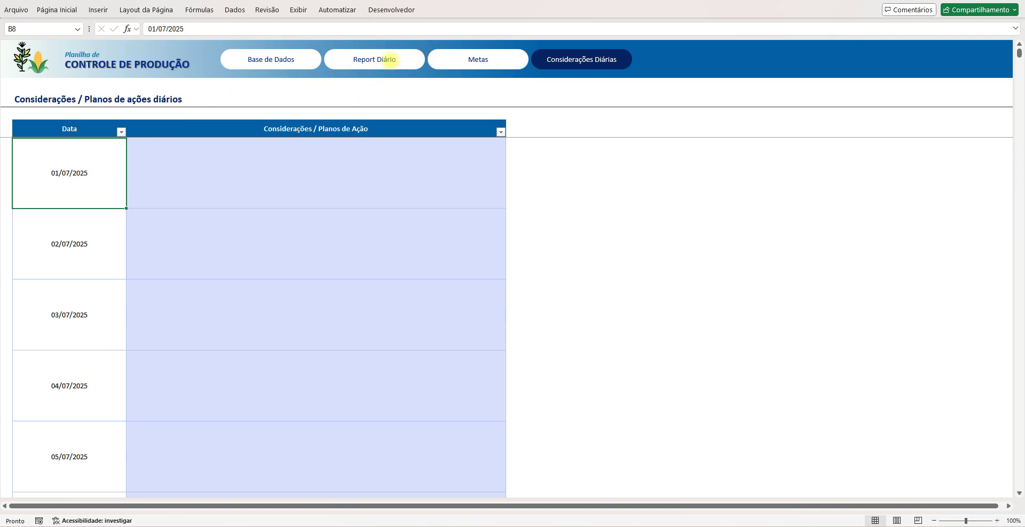
- Look through the Considerações / Planos de Ação table and select the note recorded for 07/07/2025
left_click_drag(59, 176, 258, 281)
left_click(231, 254)
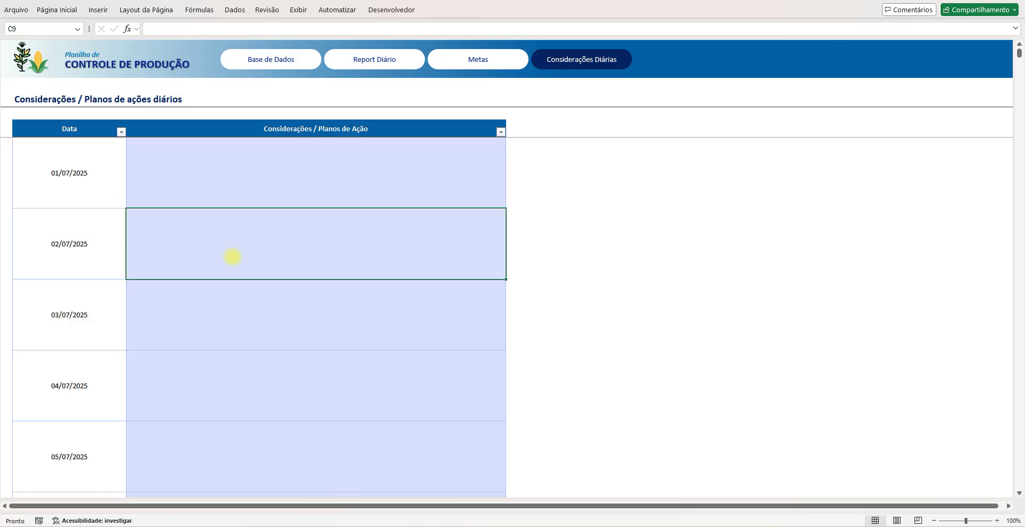
scroll(230, 268, "down", 2)
scroll(180, 237, "up", 1)
left_click(80, 383)
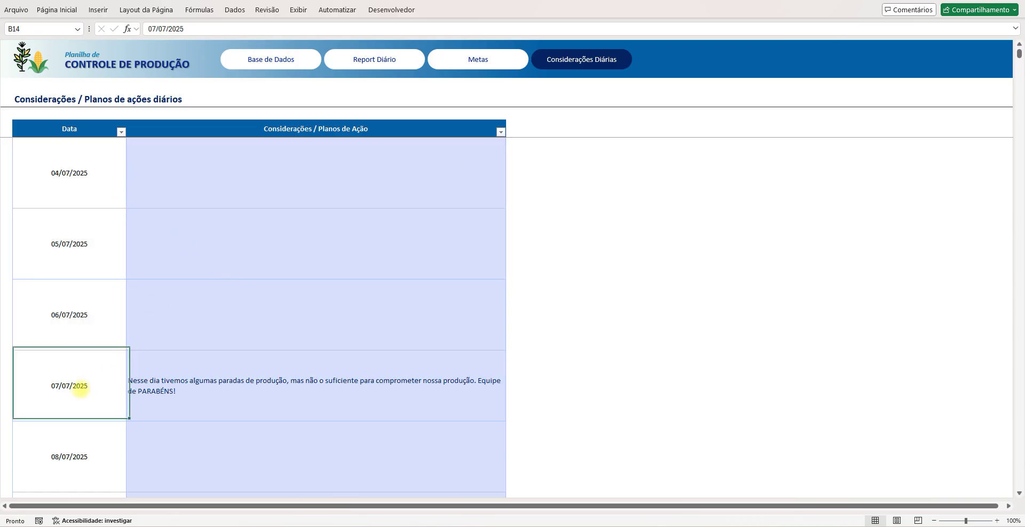
left_click(151, 392)
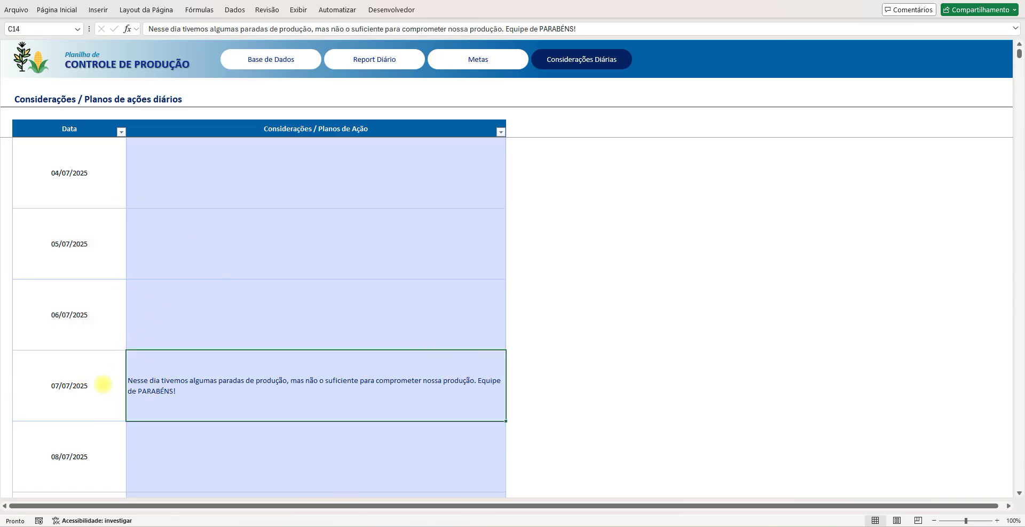
left_click(103, 384)
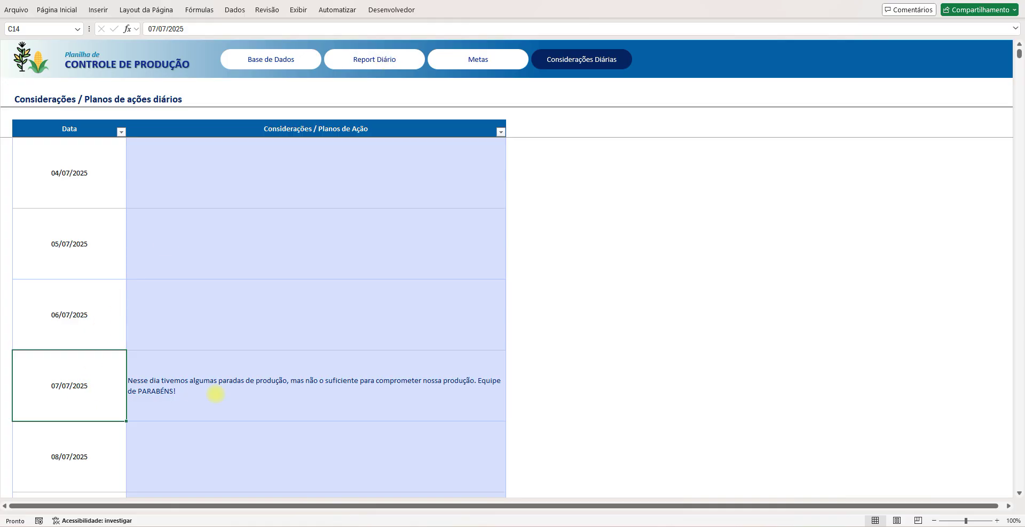
left_click(216, 394)
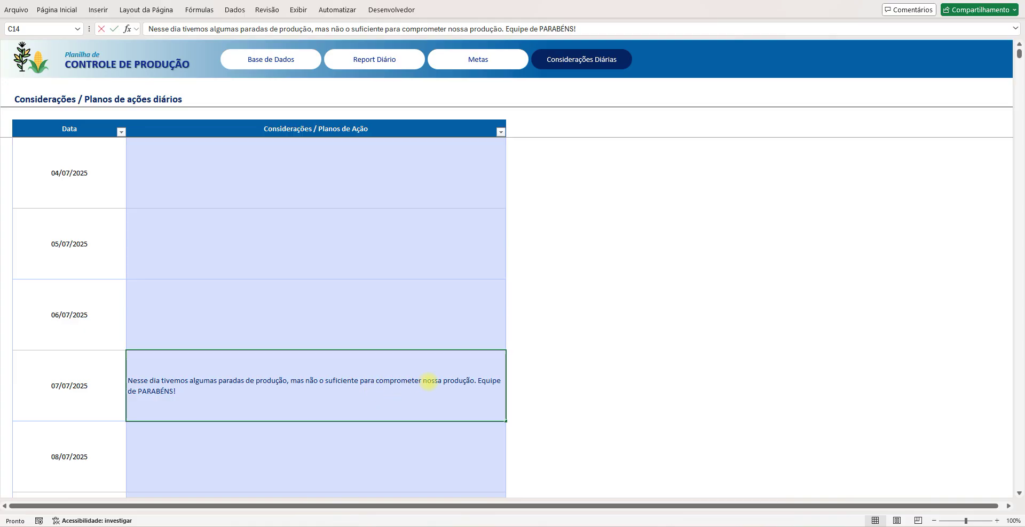
- In the 07/07/2025 note, replace "nossa produção" with "nossos números e resultados"
double_click(429, 380)
key("Right")
key("Delete")
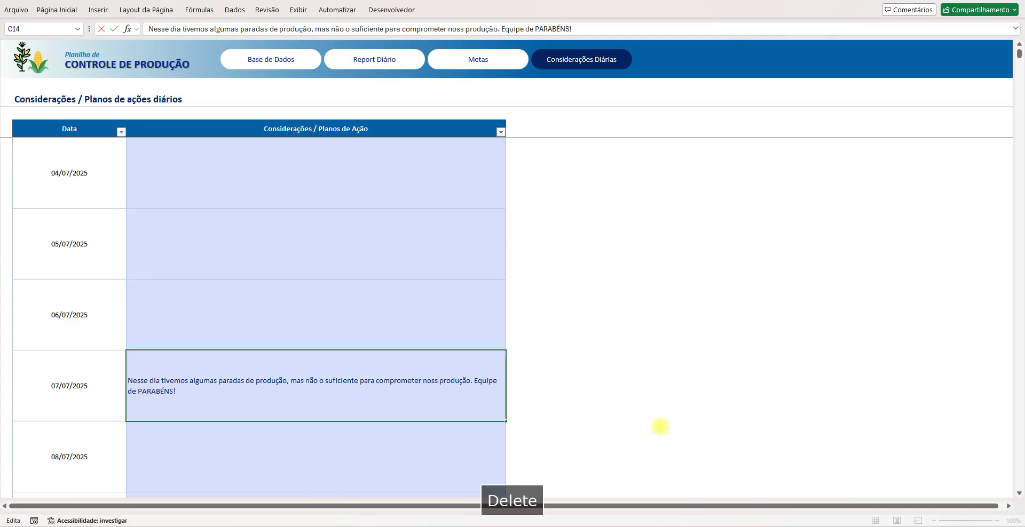
type("os números")
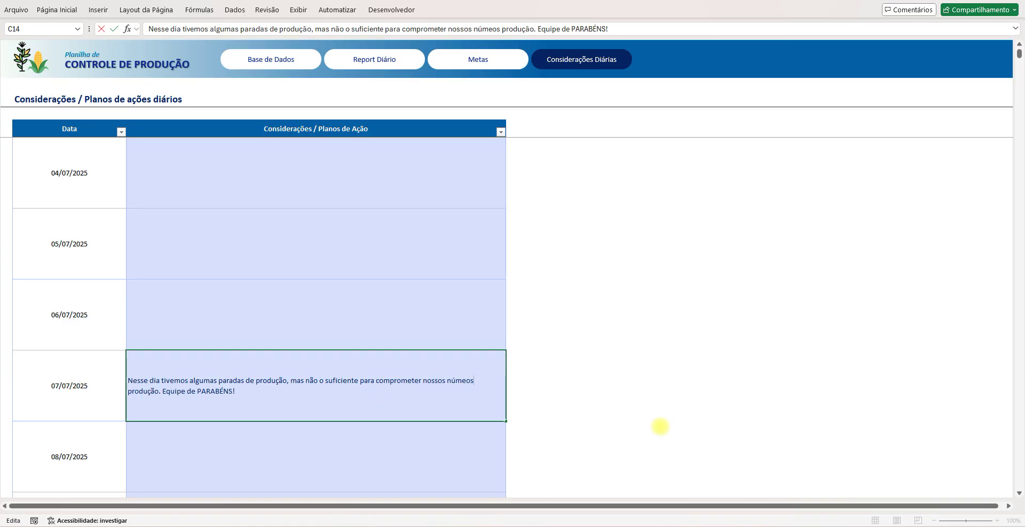
key("BackSpace")
key("BackSpace")
type("ros e")
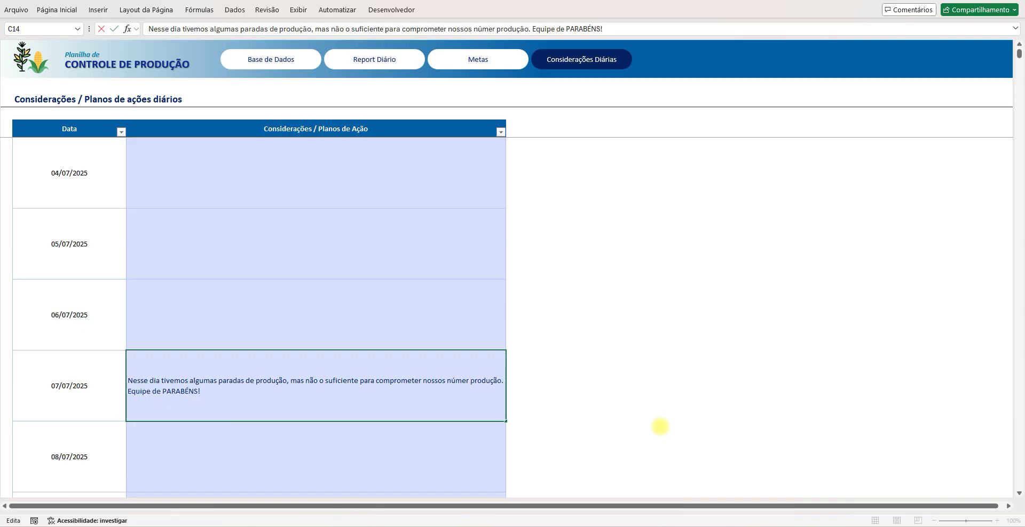
key("Delete")
type("resultados")
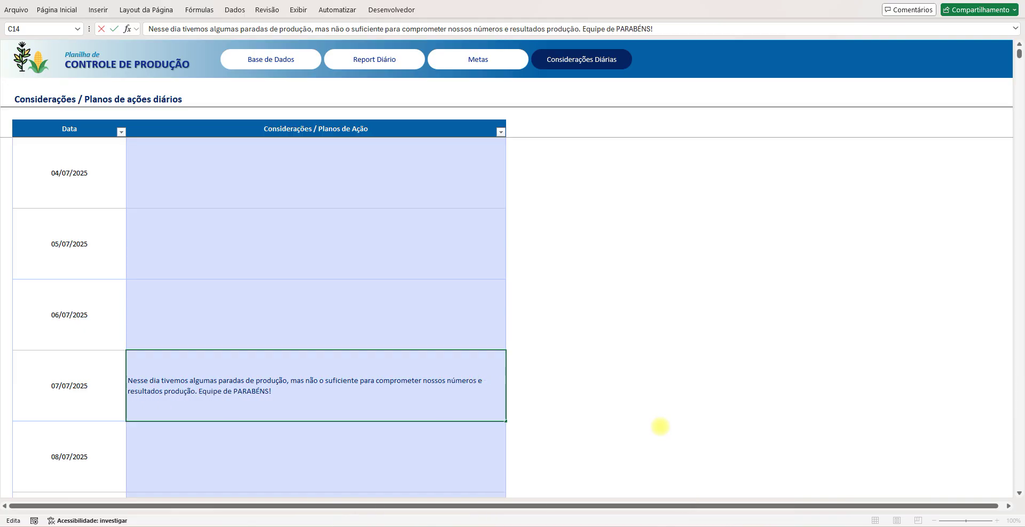
key("Delete")
key("Delete")
key("Delete")
key("Delete")
key("Delete")
key("Delete")
key("Delete")
key("Delete")
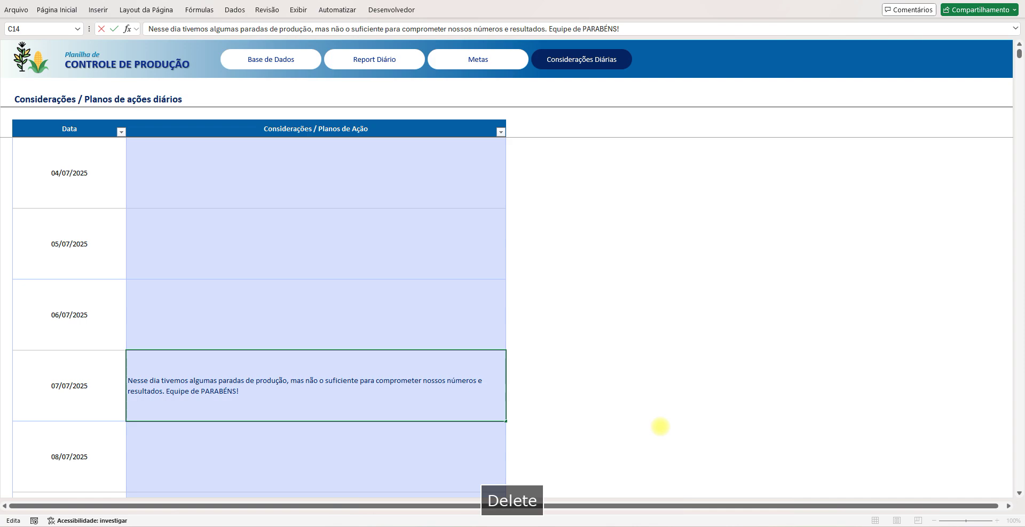
- Insert "está" between "Equipe" and "de PARABÉNS!" in the 07/07/2025 note and reselect its cell
key("Right")
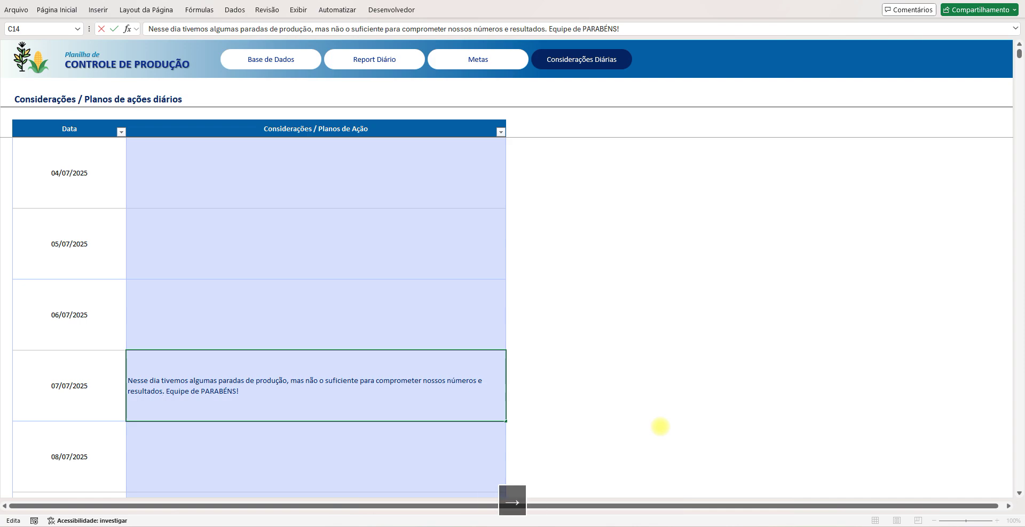
type("está")
key("Return")
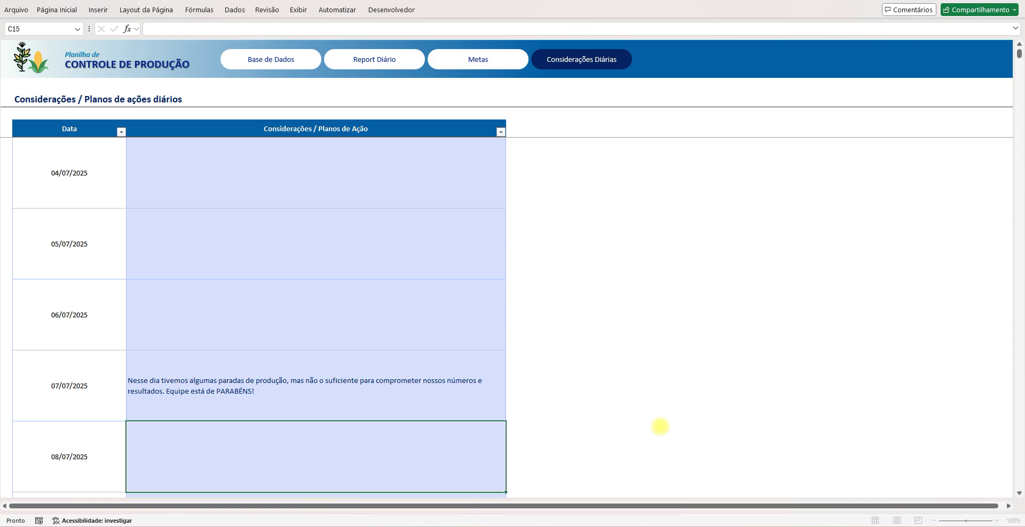
key("Up")
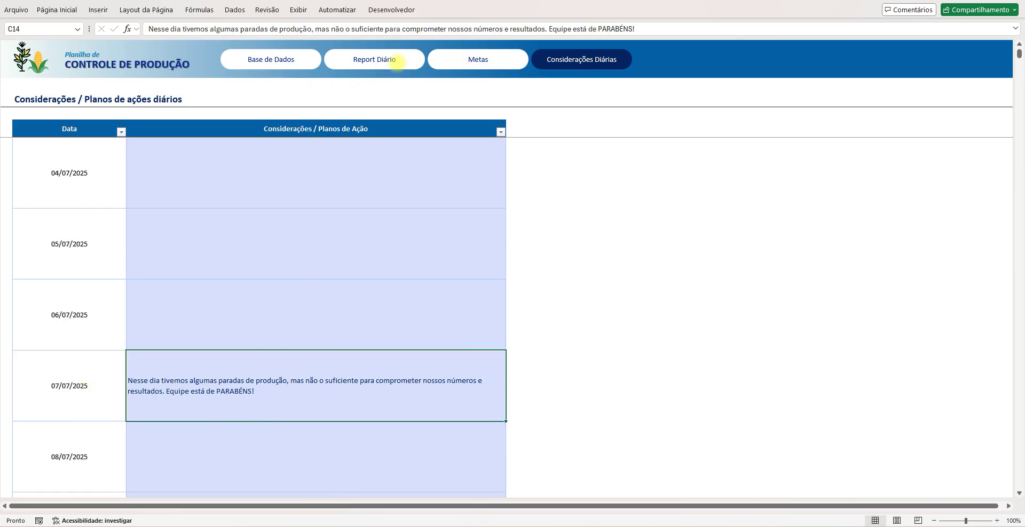
- Examine the Data column from 01/07/2025 to 31/07/2025 and select the empty consideration cell below the last date
scroll(326, 317, "up", 1)
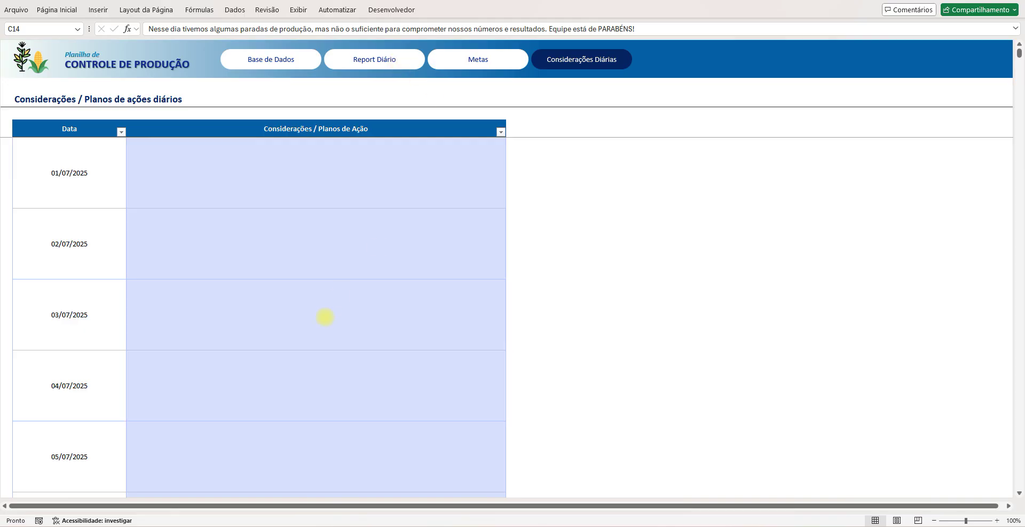
left_click_drag(74, 179, 90, 493)
left_click(87, 486)
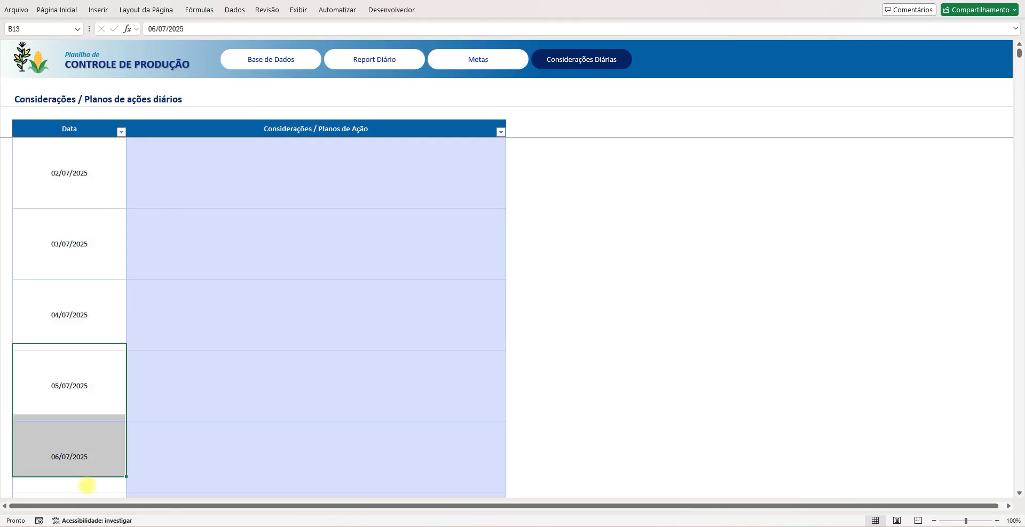
scroll(87, 464, "down", 8)
scroll(85, 341, "down", 1)
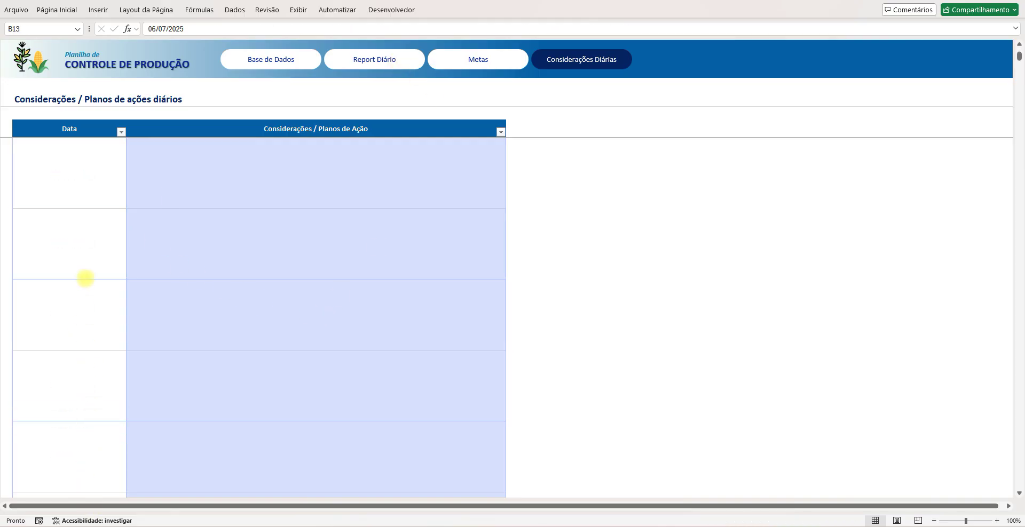
left_click(173, 285)
left_click(236, 391)
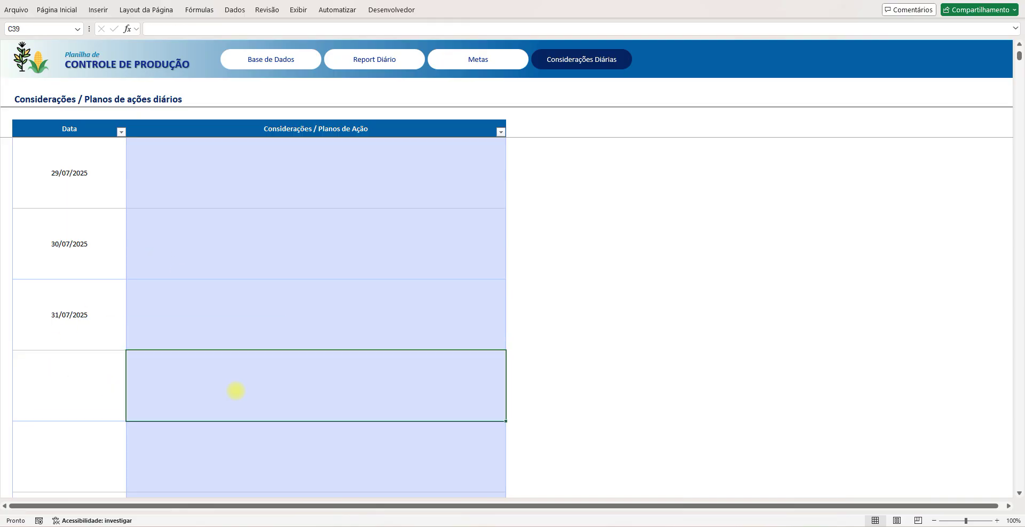
left_click(109, 397)
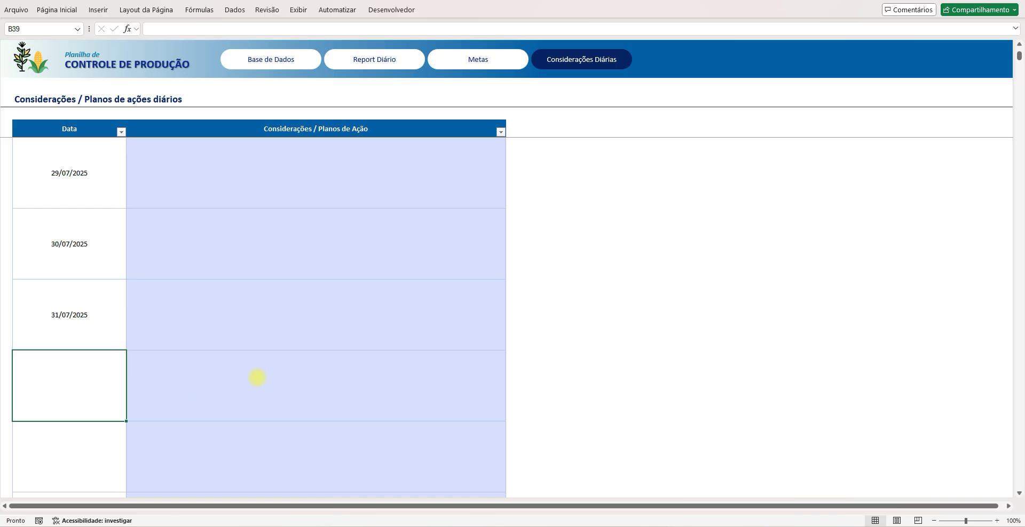
left_click(257, 378)
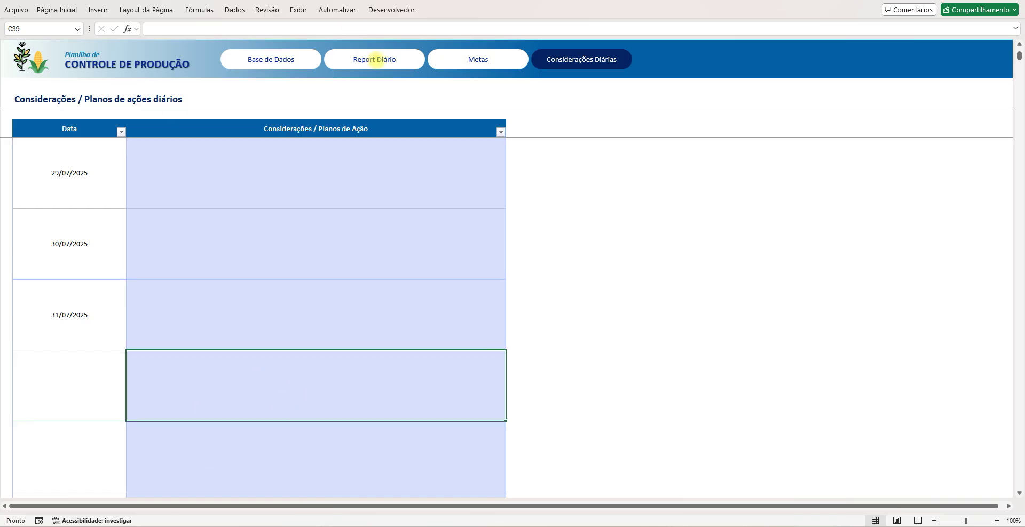
- Open the Report Diário sheet and look over the whole daily operational report
left_click(376, 59)
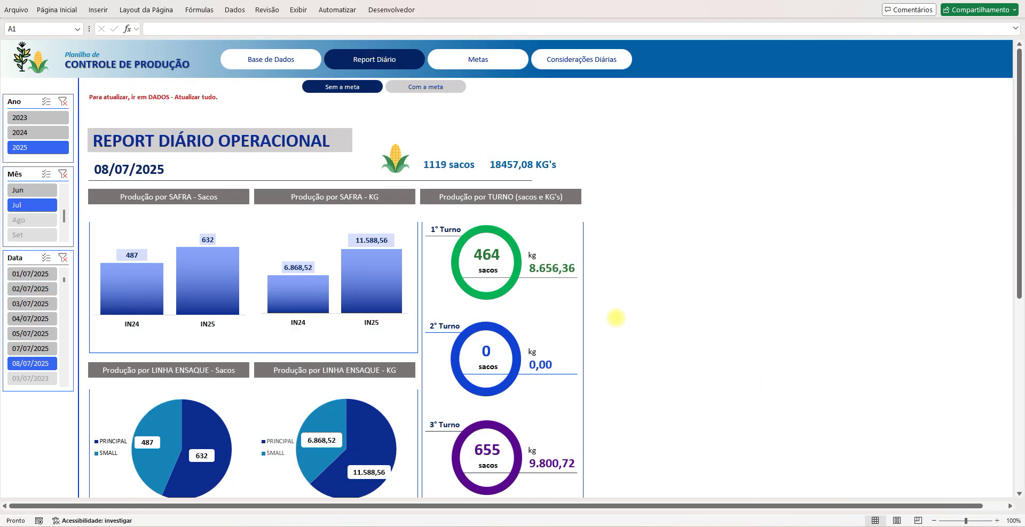
scroll(615, 317, "down", 5)
scroll(615, 317, "up", 5)
left_click(611, 288)
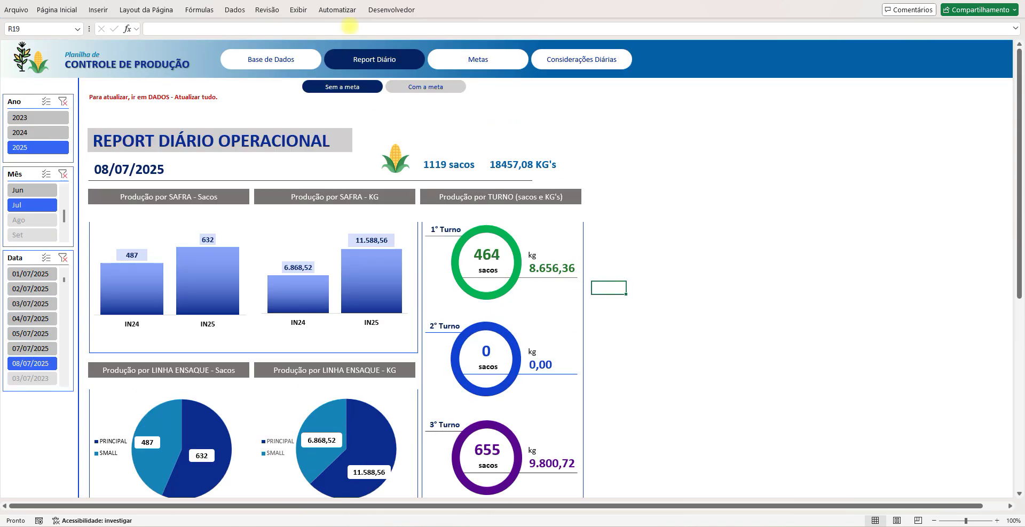
- Switch the report between its Com a meta and Sem a meta versions, ending on Sem a meta
left_click(412, 87)
left_click(364, 85)
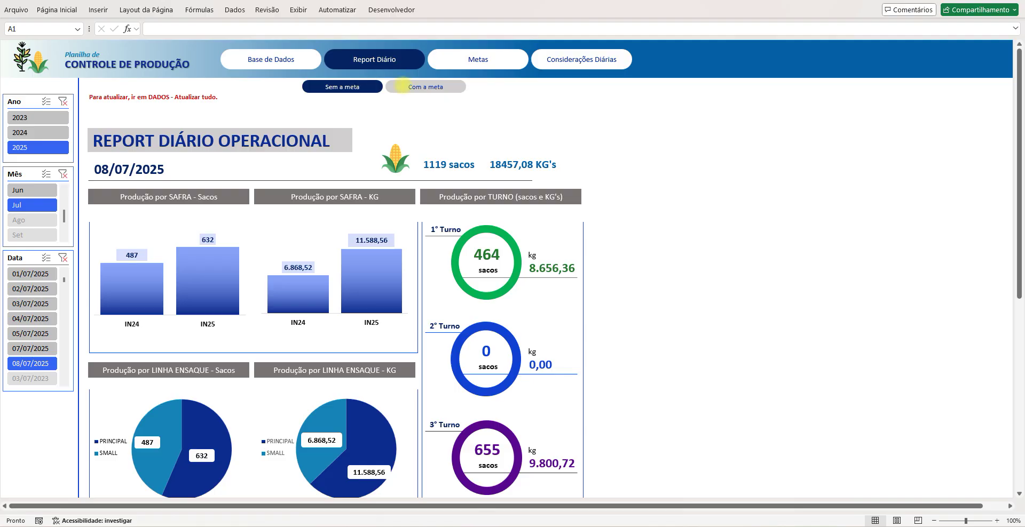
left_click(401, 86)
left_click(352, 87)
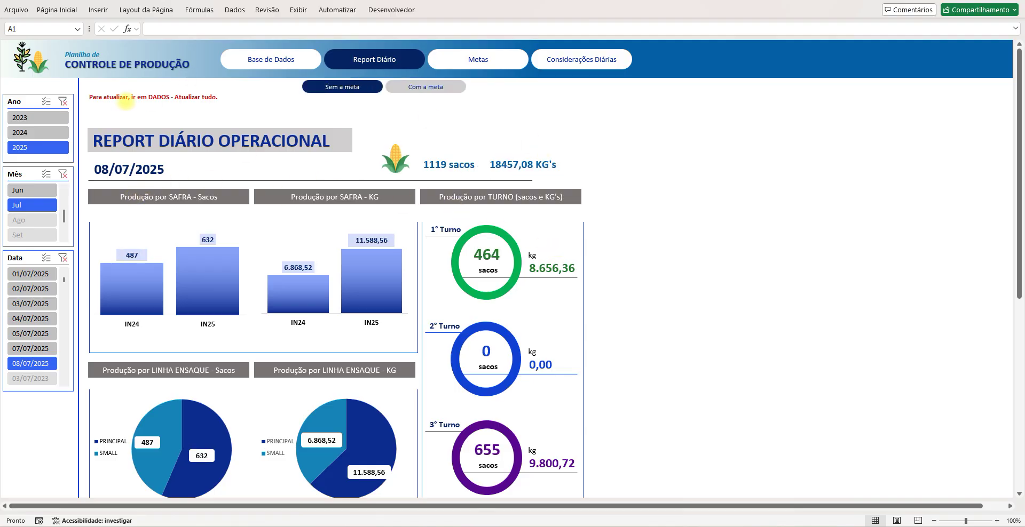
- Check the report's update note and the Base de Dados sheet, and refresh all workbook data from Report Diário
left_click(118, 99)
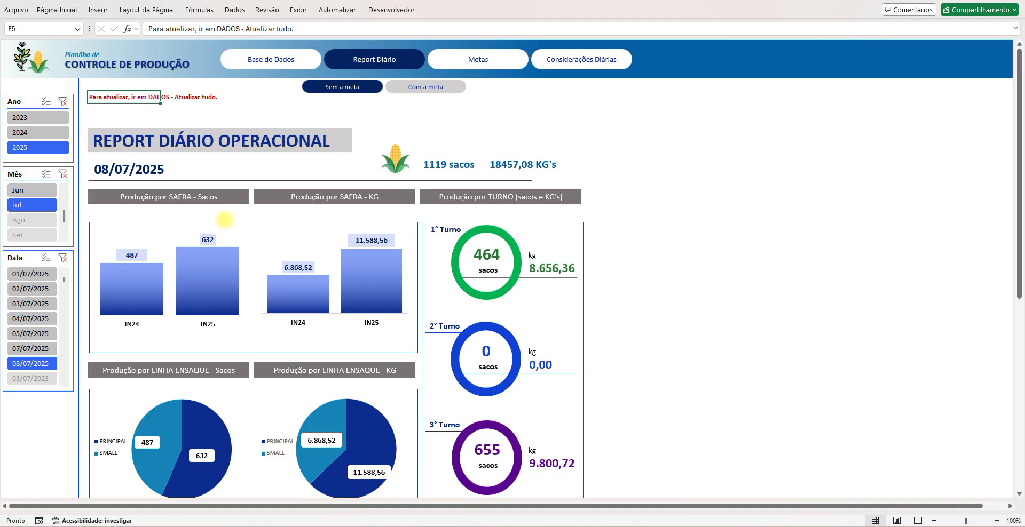
left_click(165, 122)
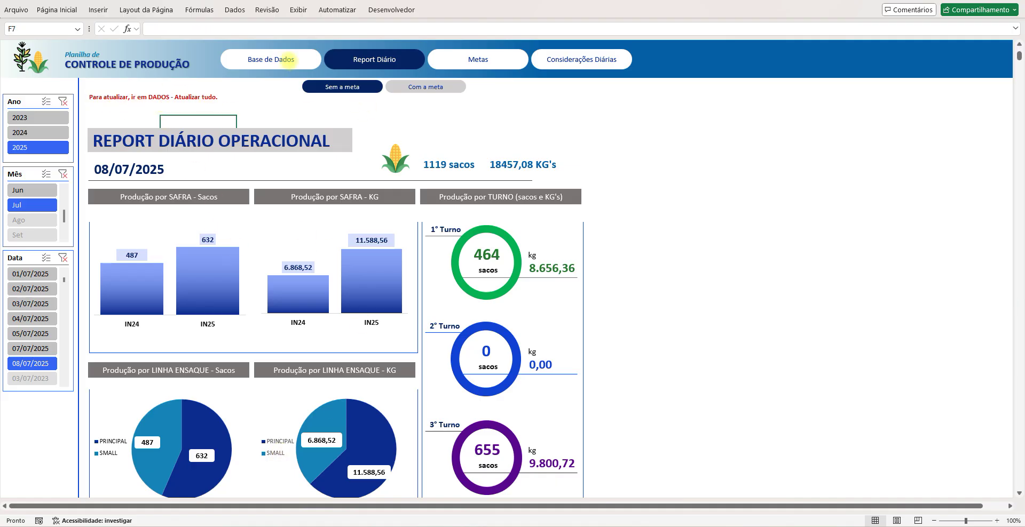
left_click(296, 64)
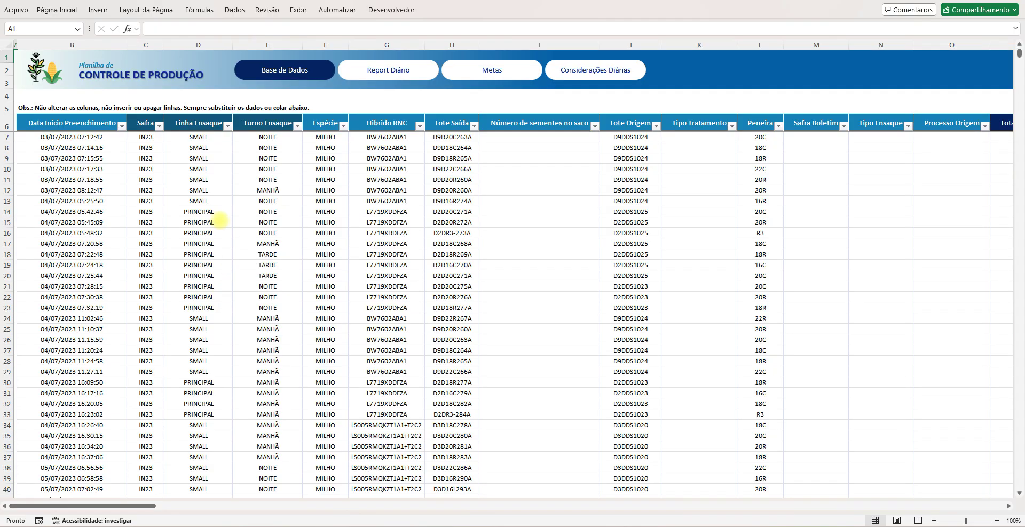
left_click(384, 78)
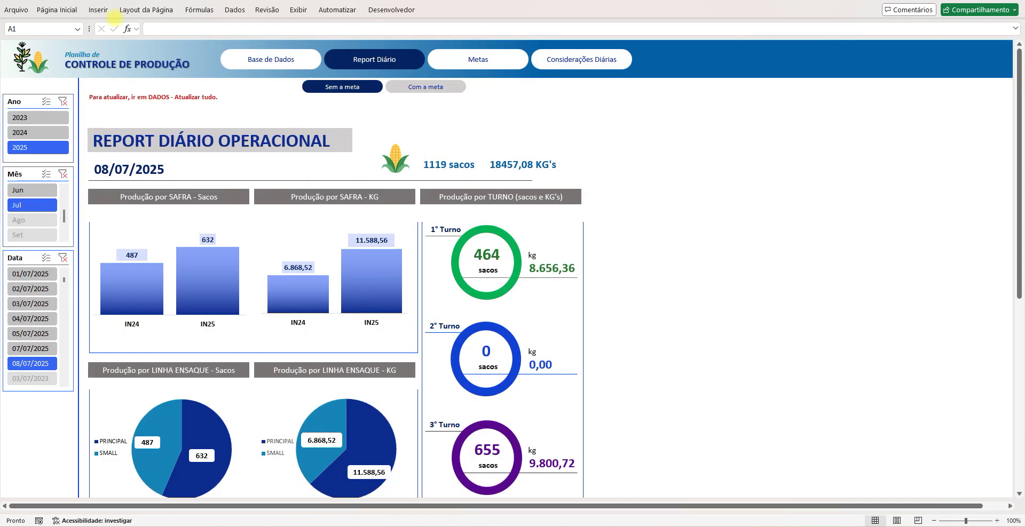
left_click(235, 10)
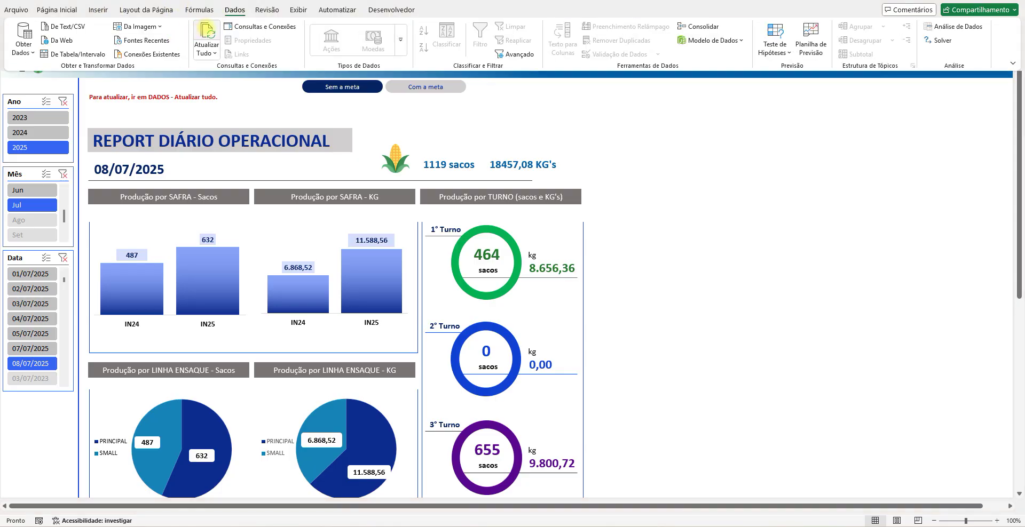
left_click(207, 28)
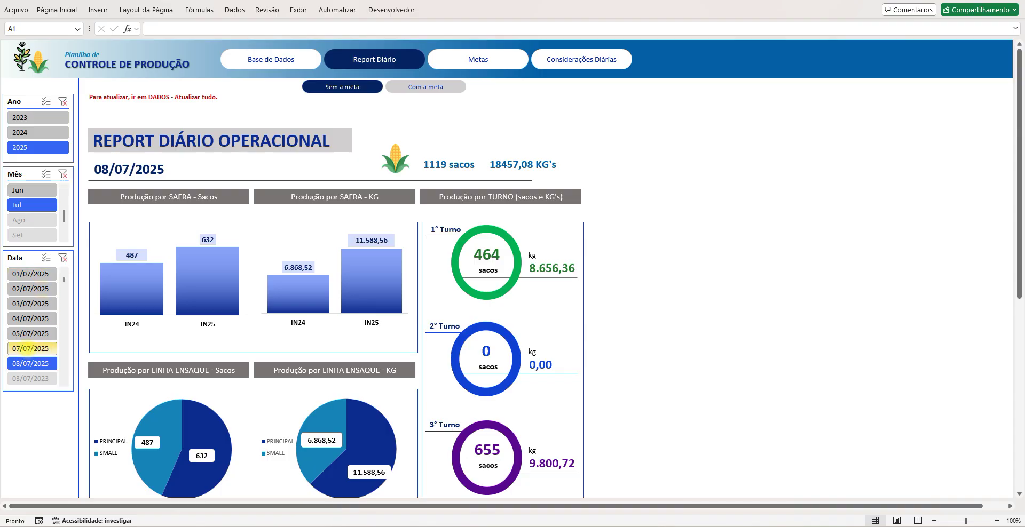
- Filter the daily report by 07/07/2025 and 05/07/2025, and return it to 08/07/2025
left_click(29, 349)
left_click(30, 334)
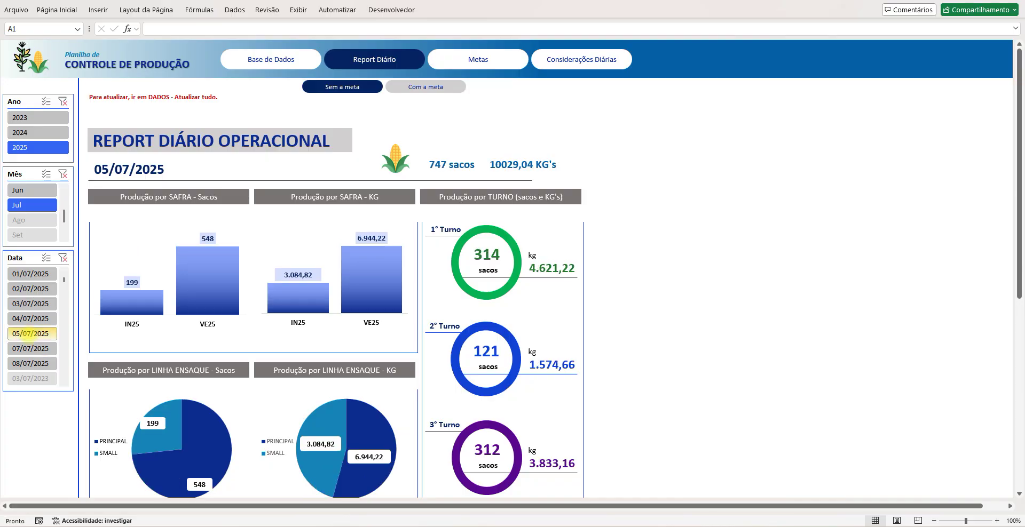
left_click(30, 349)
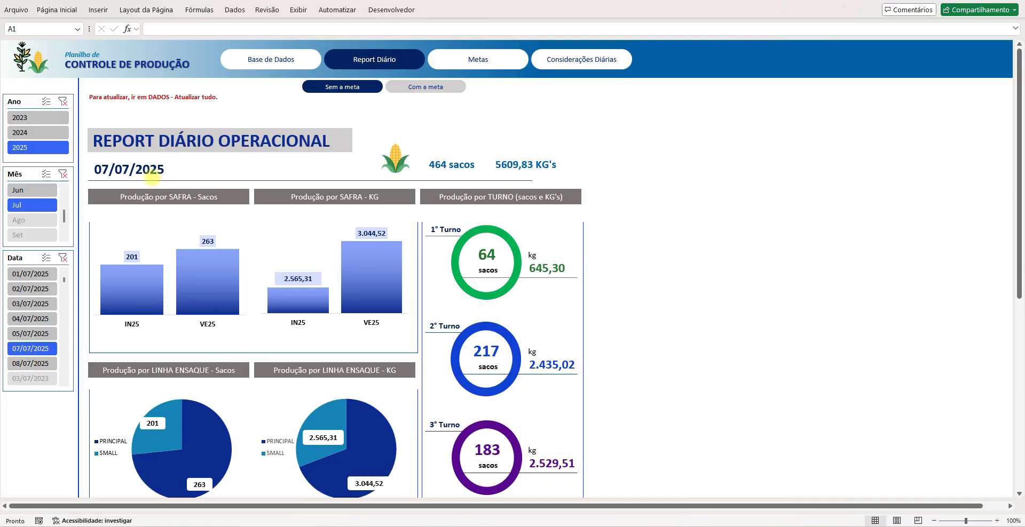
left_click(30, 363)
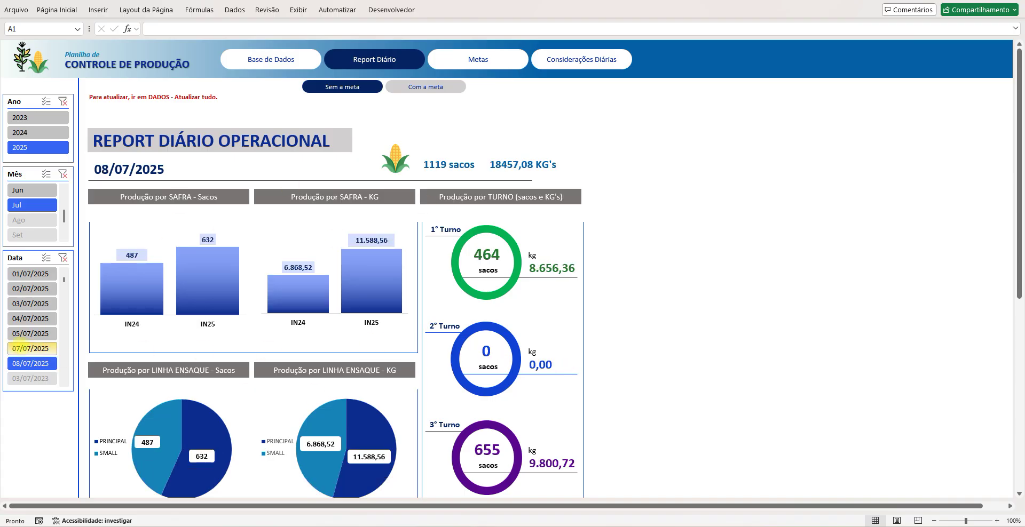
- View the daily report for each date from 07/07/2025 back to 01/07/2025, ending with the filter on 04/07/2025
left_click(30, 348)
left_click(31, 334)
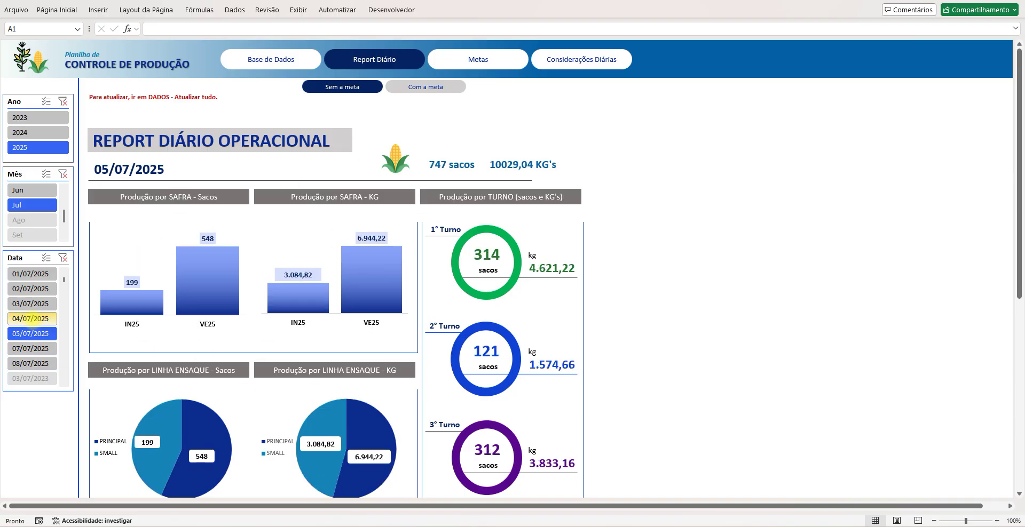
left_click(30, 318)
left_click(30, 304)
left_click(31, 289)
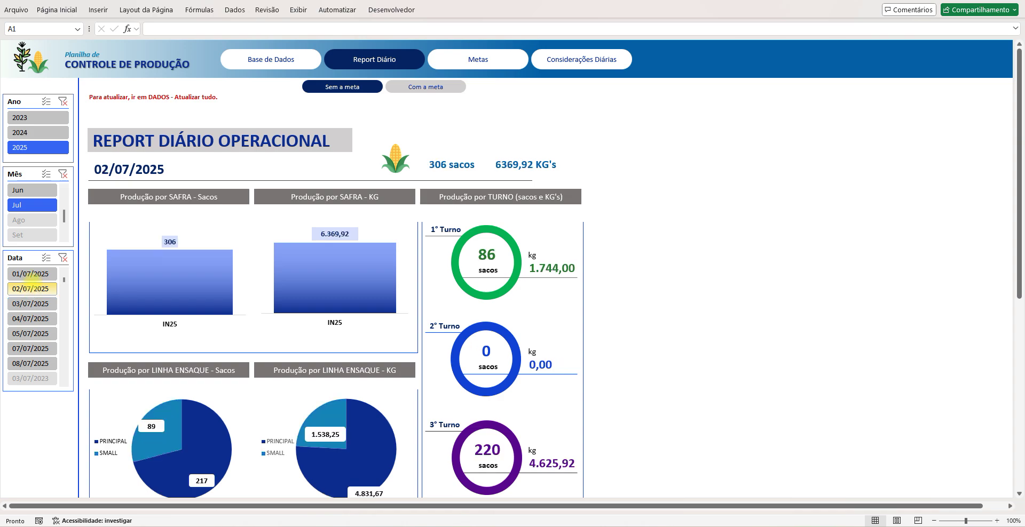
left_click(31, 274)
left_click(30, 304)
left_click(31, 318)
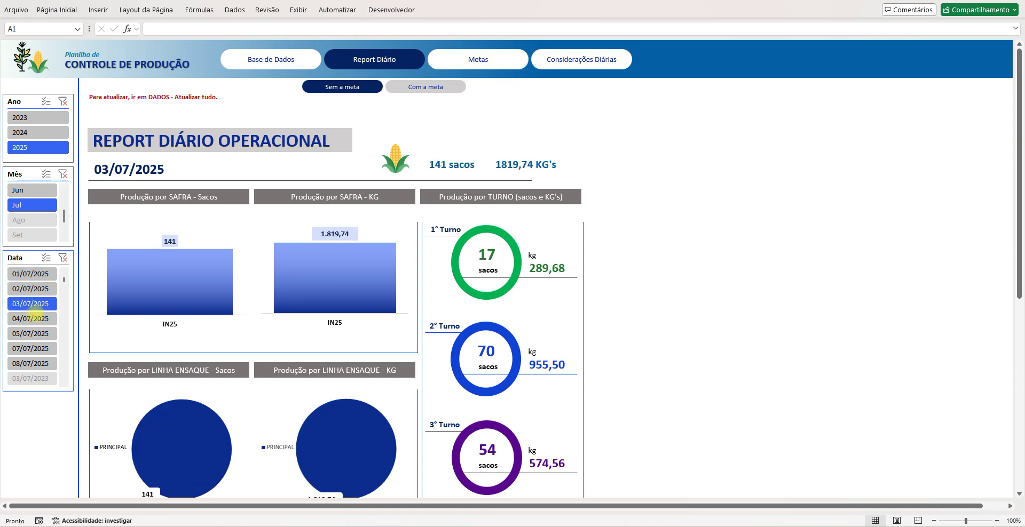
- View the daily report for dates between 04/07/2025 and 08/07/2025, ending with the date filter on 07/07/2025
left_click(30, 333)
left_click(31, 349)
left_click(31, 364)
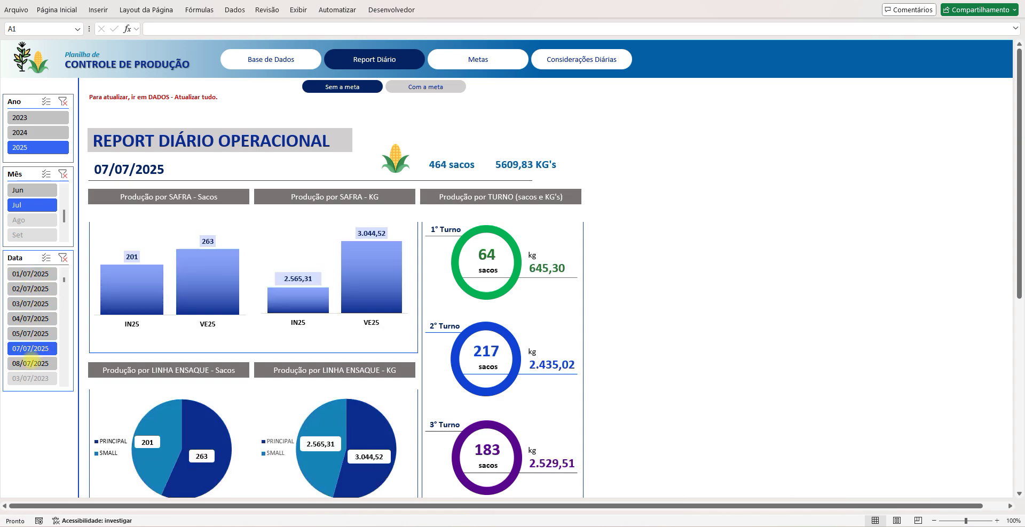
left_click(29, 349)
scroll(261, 291, "down", 3)
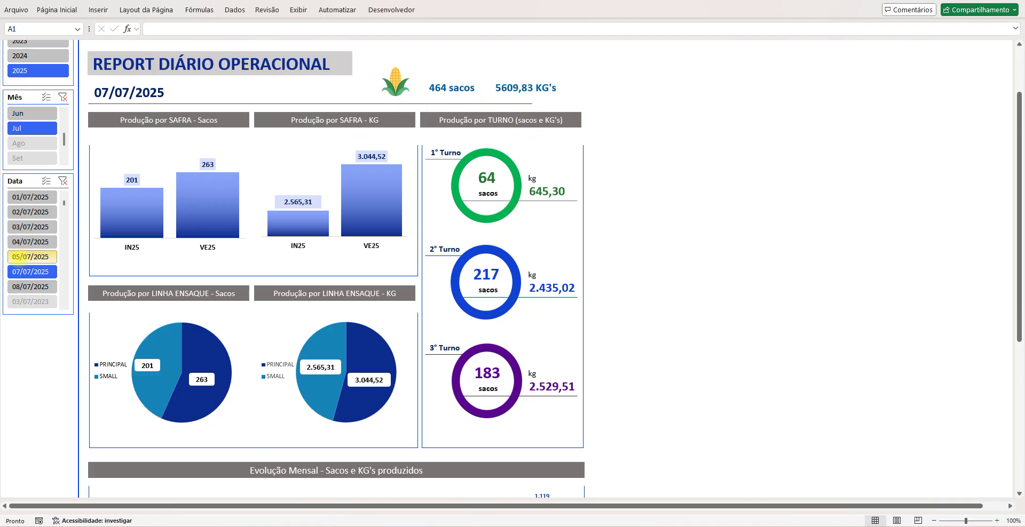
left_click(22, 257)
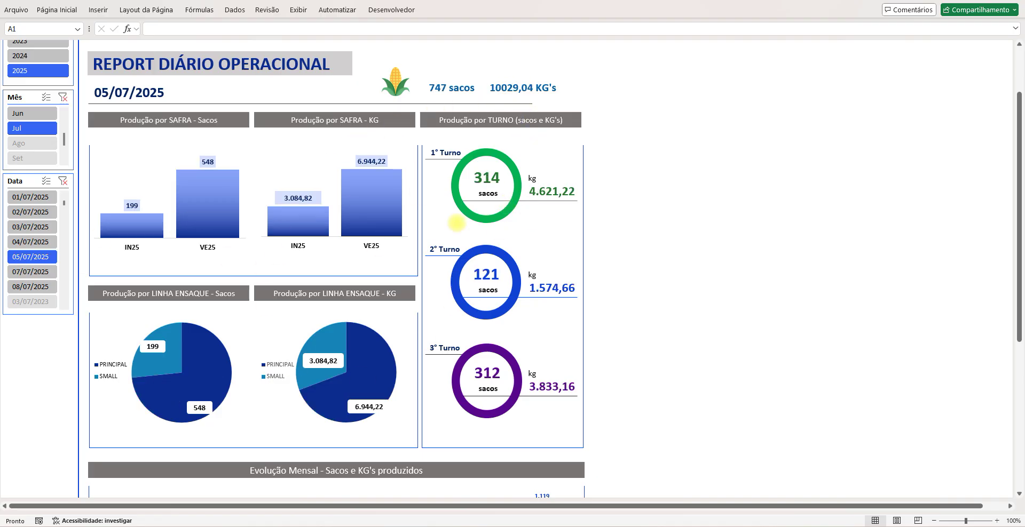
left_click(32, 272)
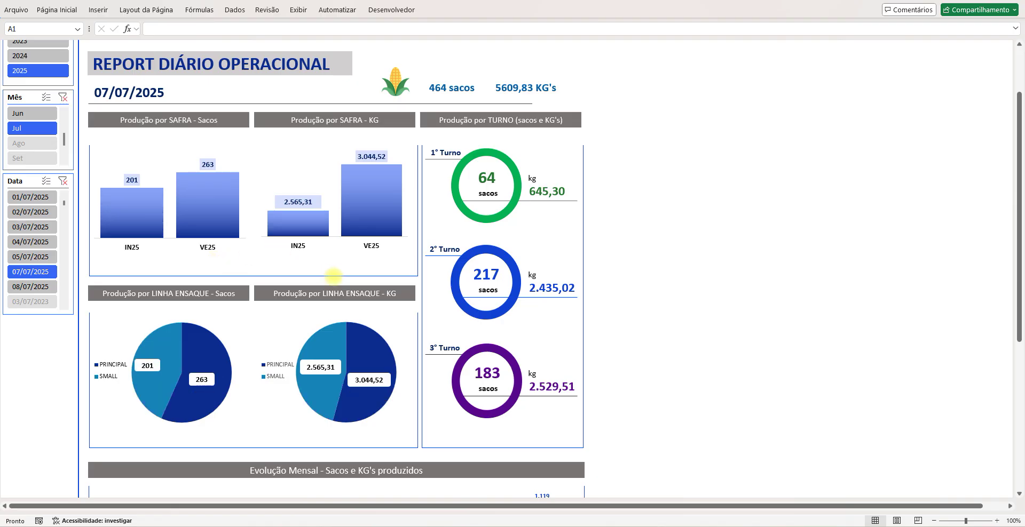
- Examine the Evolução Mensal chart of sacks and kilograms produced alongside the 07/07/2025 charts by crop, bagging line and shift
scroll(341, 269, "down", 3)
scroll(336, 278, "down", 2)
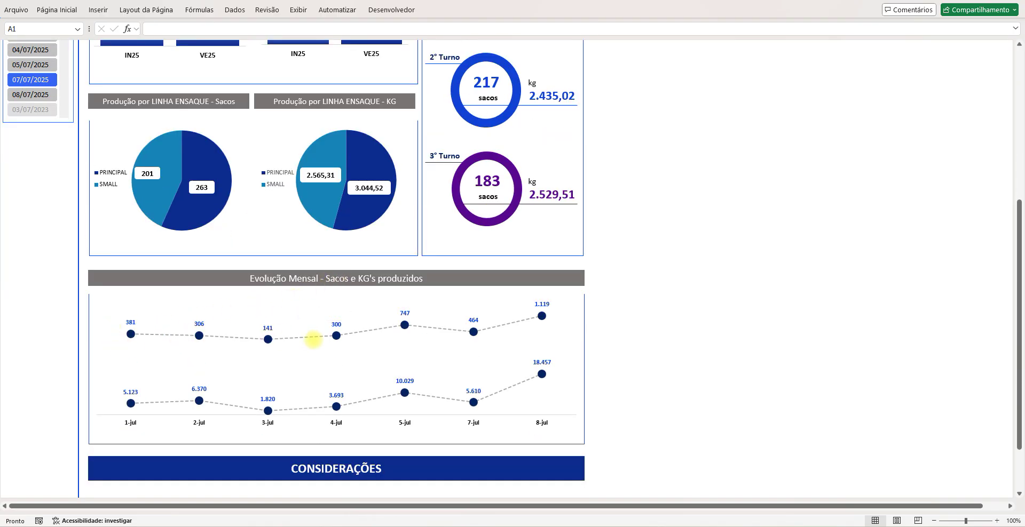
scroll(428, 343, "up", 4)
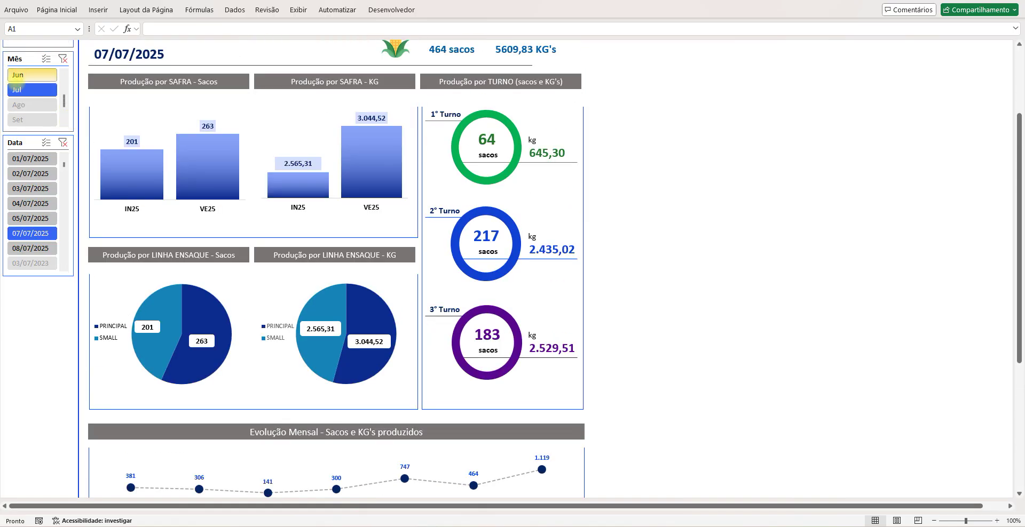
scroll(193, 323, "down", 4)
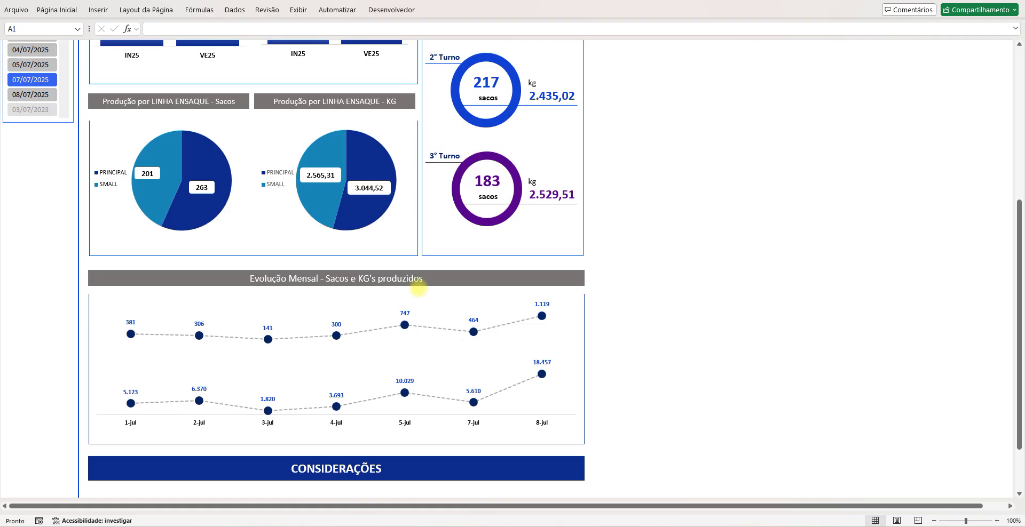
scroll(411, 285, "up", 3)
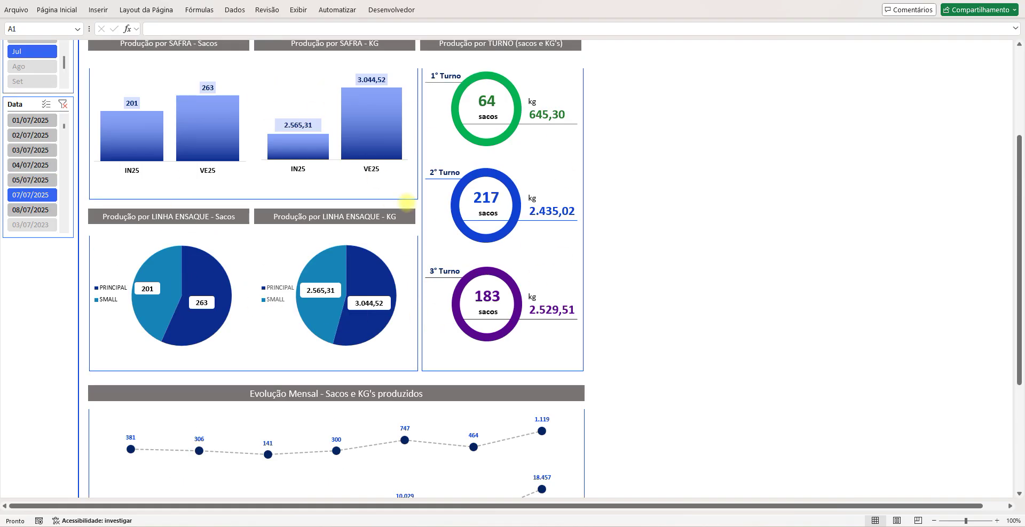
scroll(411, 203, "up", 2)
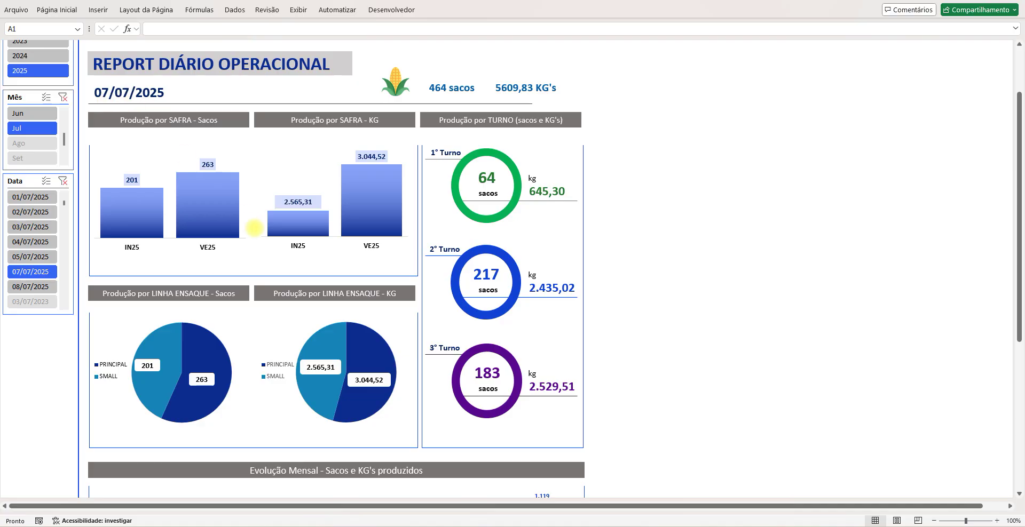
scroll(338, 320, "down", 3)
scroll(338, 320, "down", 2)
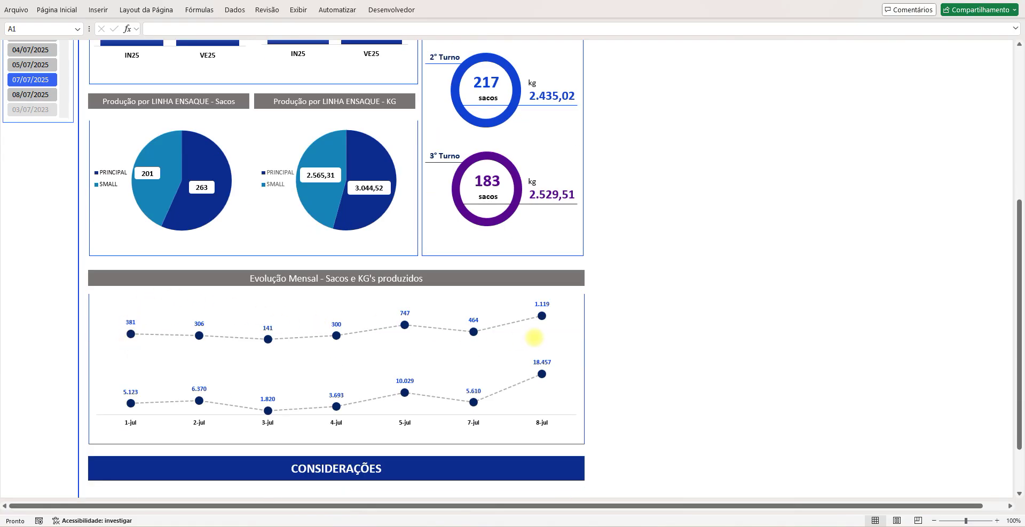
- Filter the report by 08/07/2025, review the Evolução Mensal chart and select the Considerações text cell beneath it
left_click(30, 94)
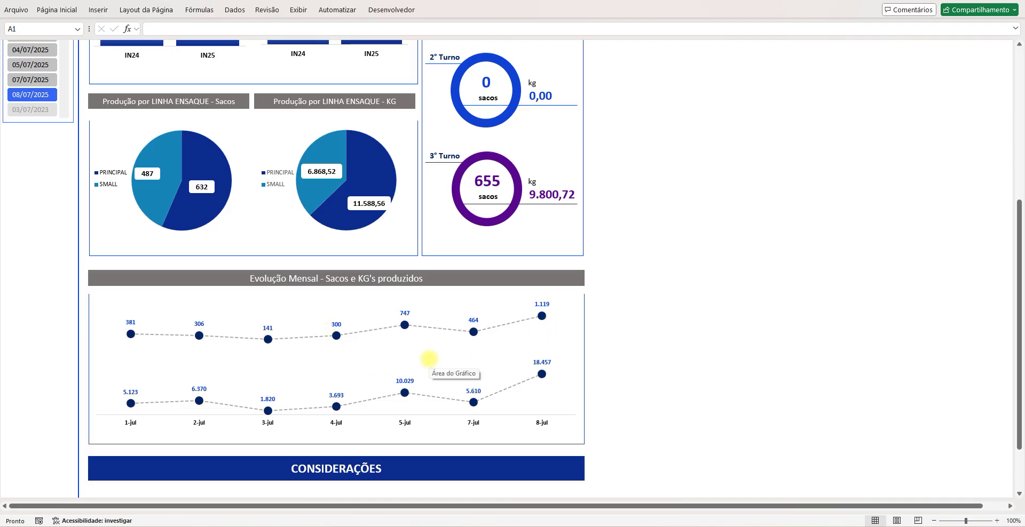
scroll(429, 359, "up", 1)
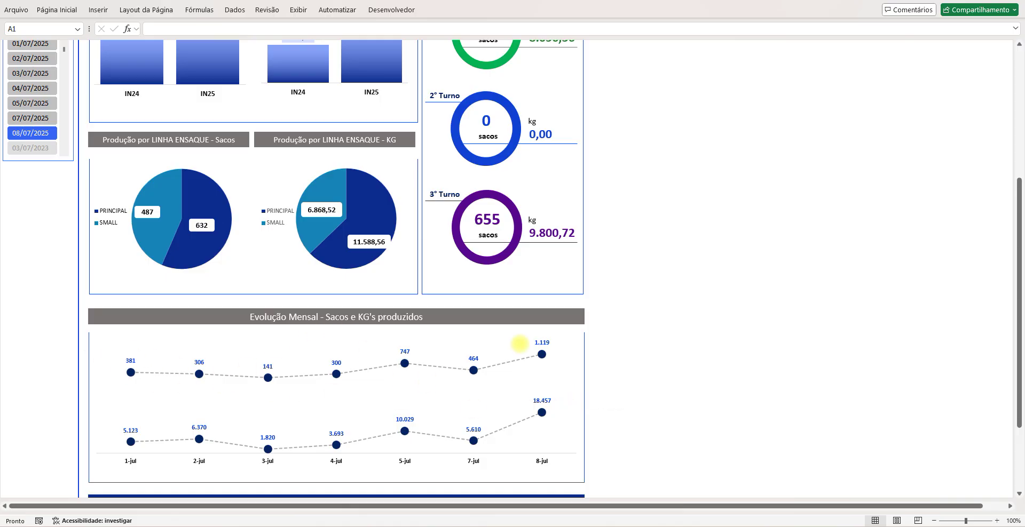
scroll(358, 368, "down", 2)
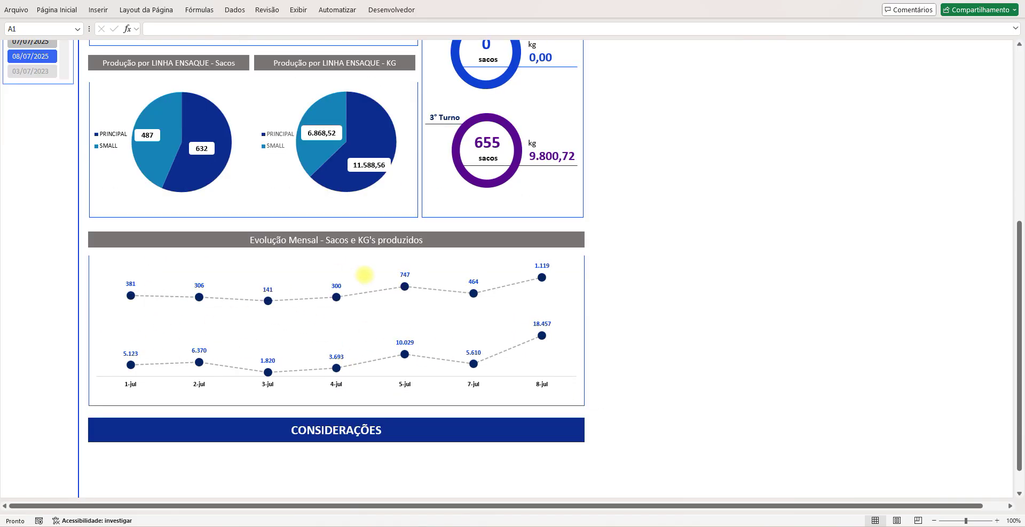
scroll(431, 359, "down", 2)
left_click(300, 407)
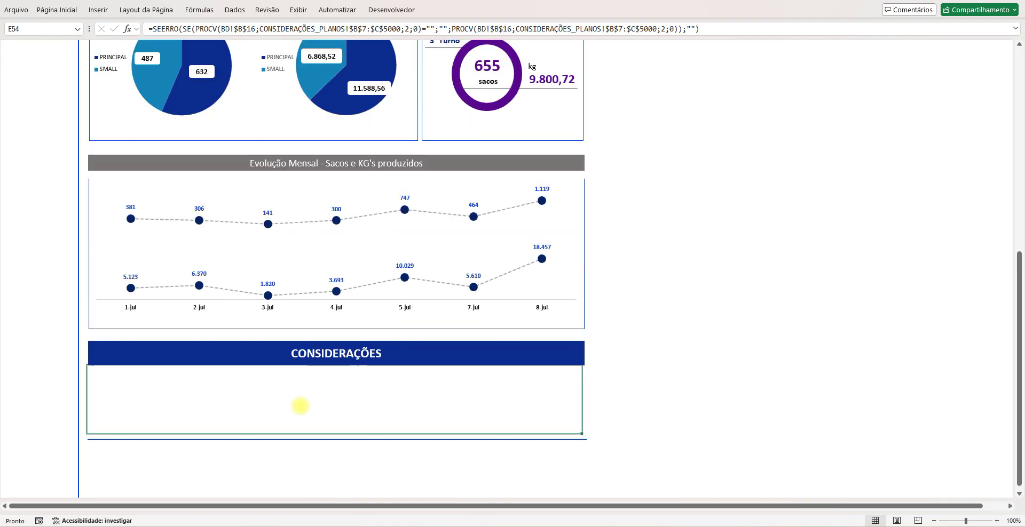
- Filter the report by 07/07/2025 and read that day's text in the Considerações section
scroll(281, 376, "up", 6)
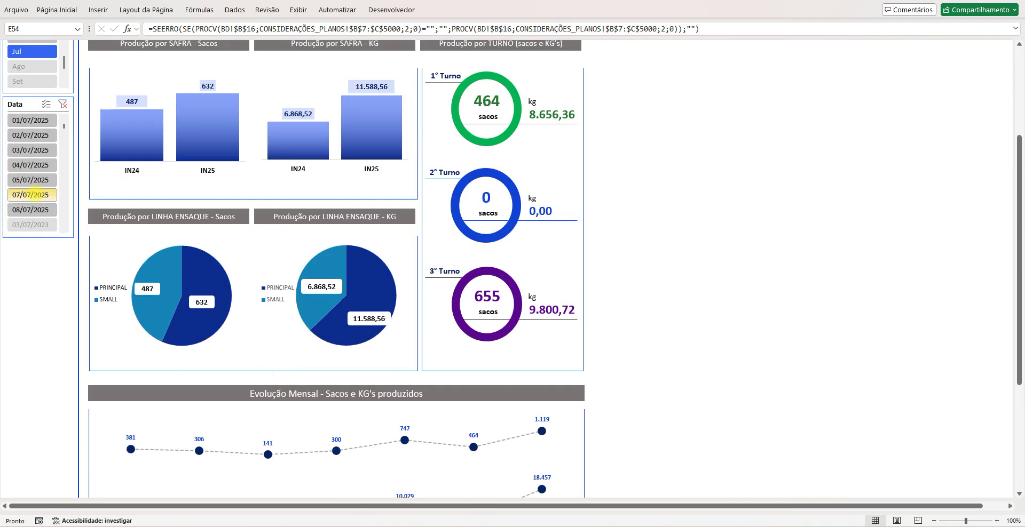
left_click(30, 195)
scroll(224, 253, "down", 5)
scroll(225, 253, "down", 2)
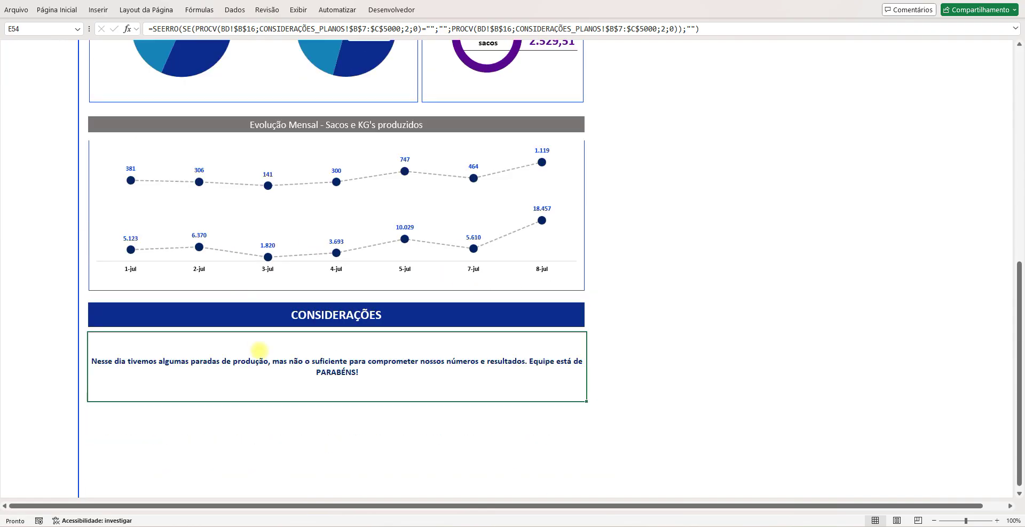
scroll(259, 350, "up", 11)
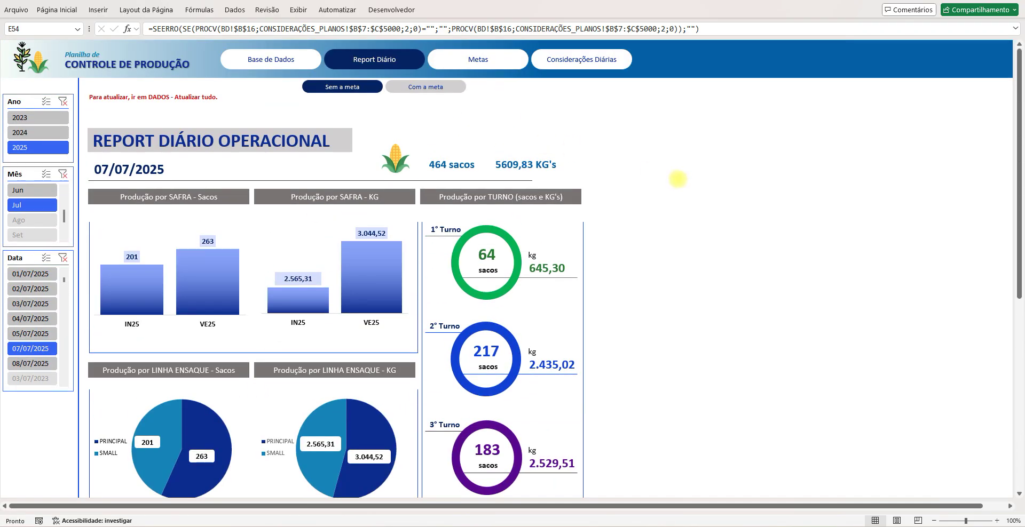
- Open the Considerações Diárias sheet and select the consideration entered for 07/07/2025
left_click(677, 175)
left_click(584, 59)
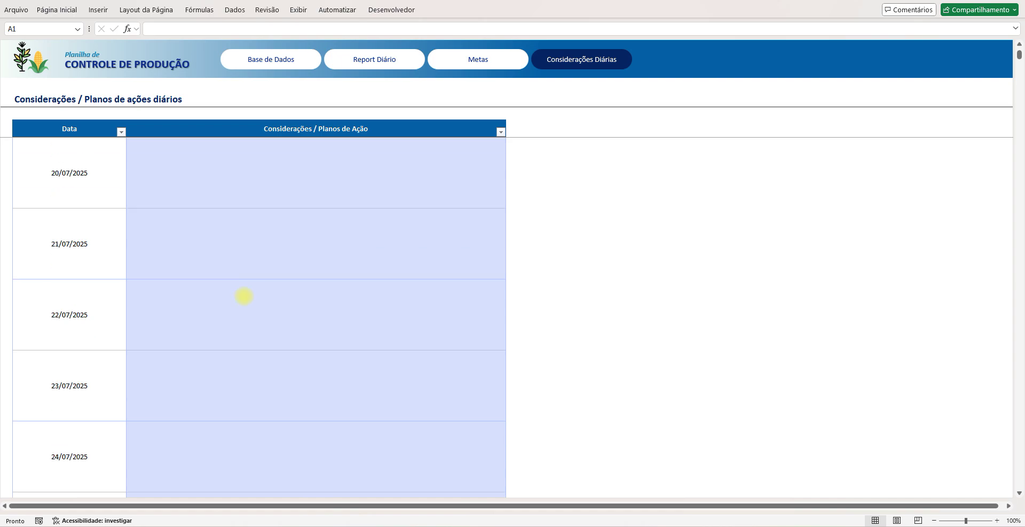
scroll(242, 296, "up", 4)
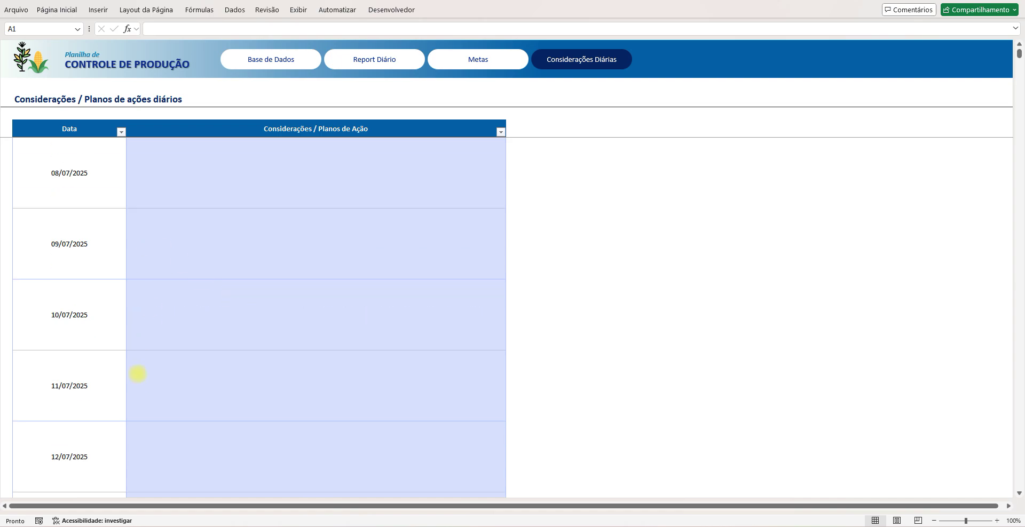
scroll(151, 264, "up", 3)
left_click(176, 337)
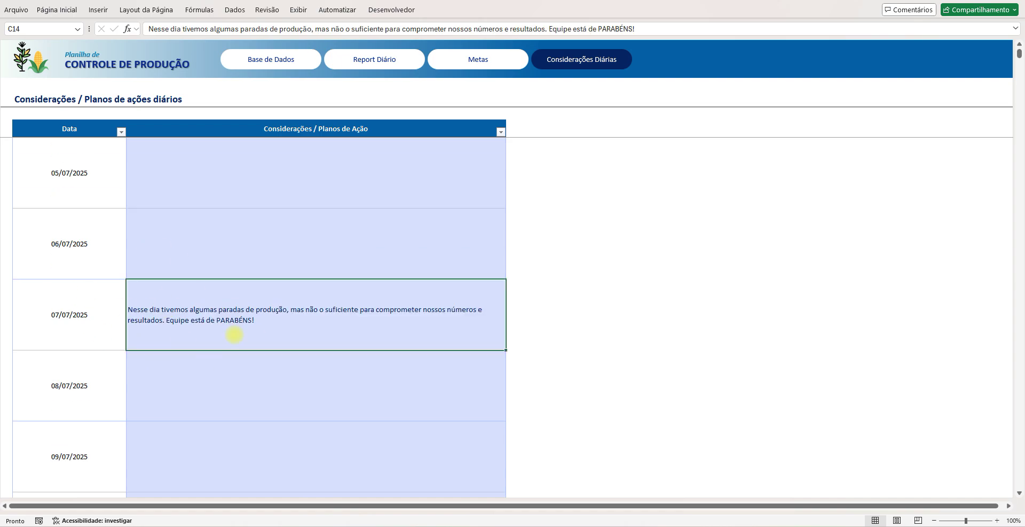
- Return to Report Diário and check the Considerações section for 07/07/2025
left_click(374, 59)
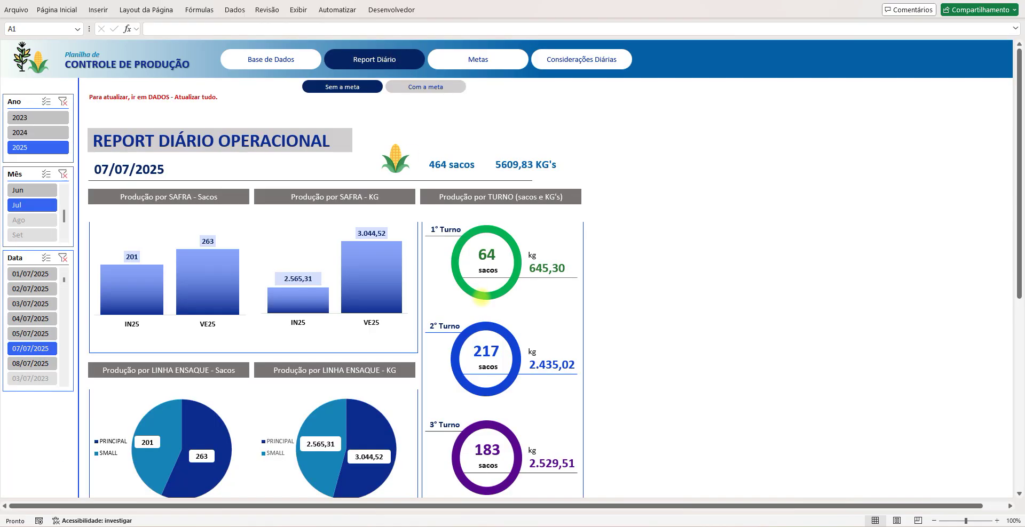
scroll(531, 278, "down", 6)
scroll(532, 324, "down", 3)
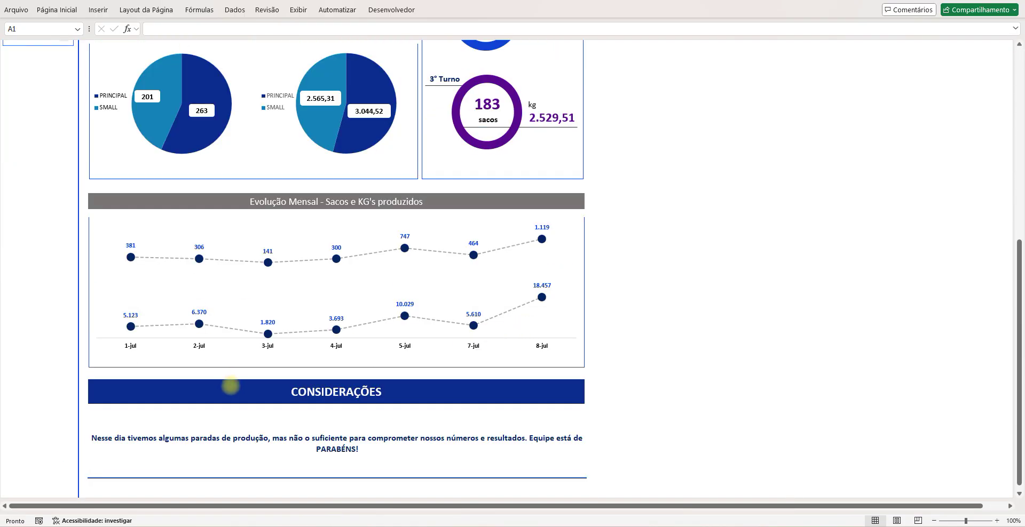
scroll(213, 474, "up", 4)
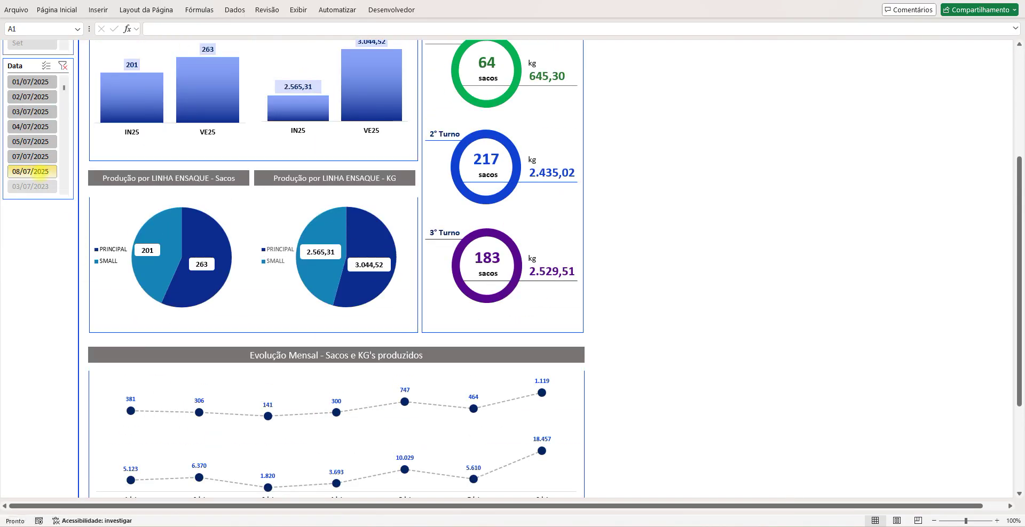
- Filter the report by 08/07/2025 and check the Considerações section for that date
left_click(41, 172)
scroll(338, 279, "down", 4)
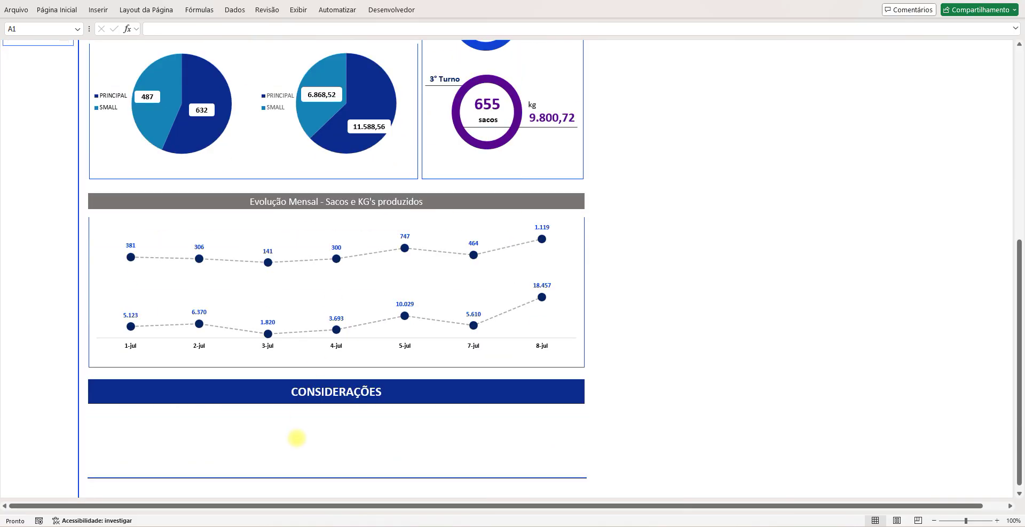
left_click(296, 439)
left_click(662, 276)
- Preview the 08/07/2025 daily report for printing and close the preview without printing
scroll(644, 289, "up", 5)
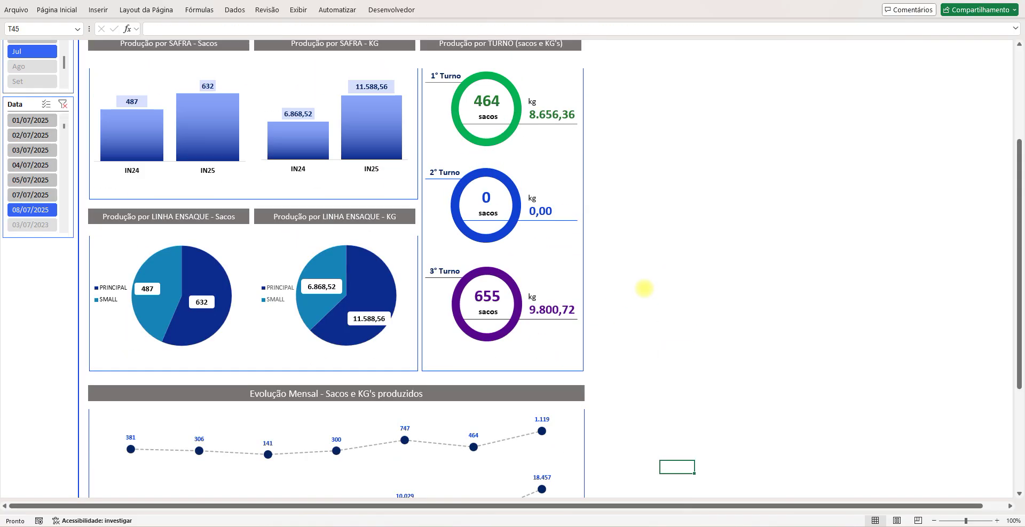
scroll(645, 289, "up", 5)
key("ctrl+p")
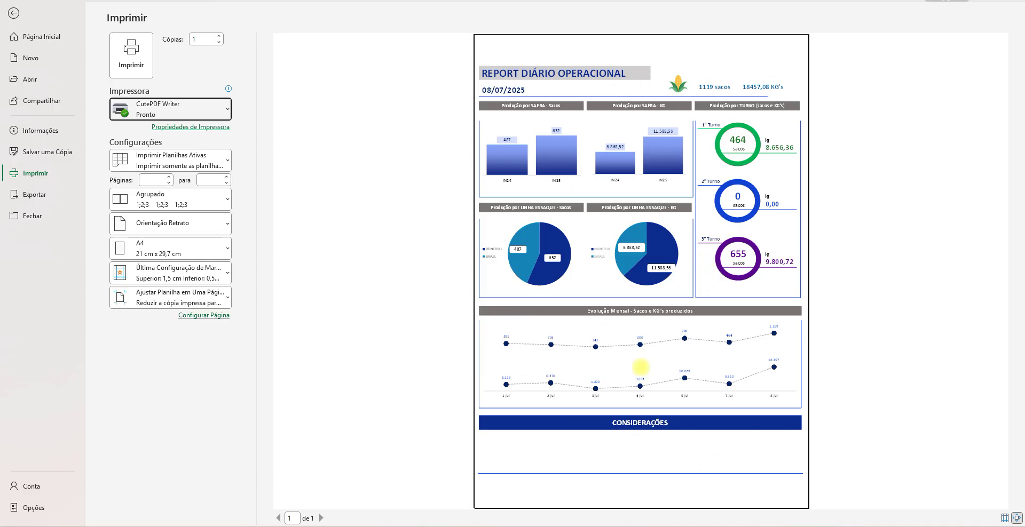
key("Escape")
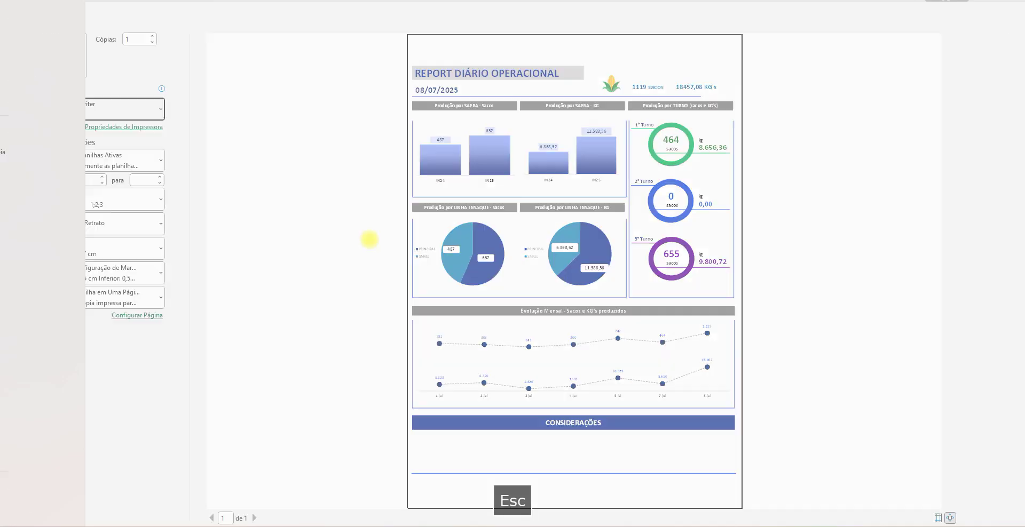
- Switch the report to its Com a meta version and review the goal status cell and the rest of the 08/07/2025 report
left_click(419, 87)
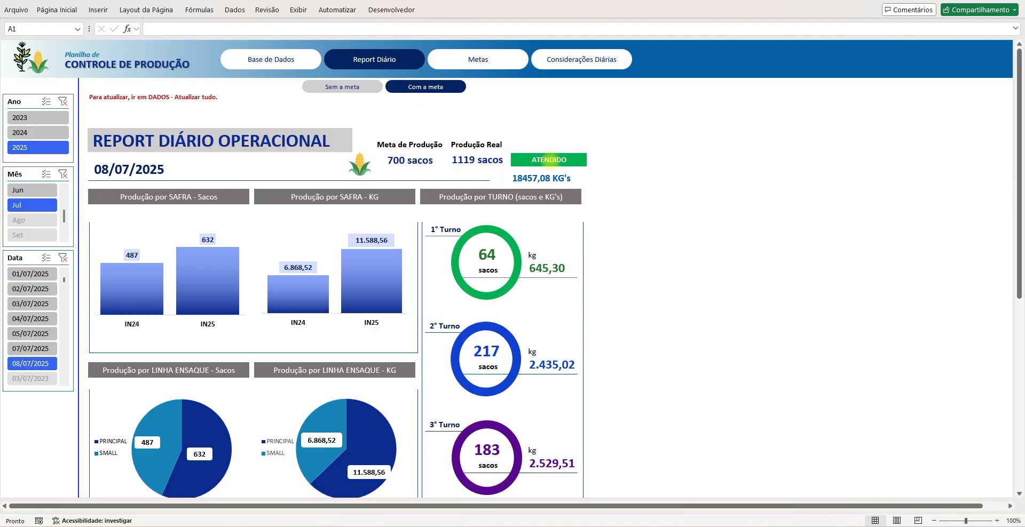
left_click(550, 160)
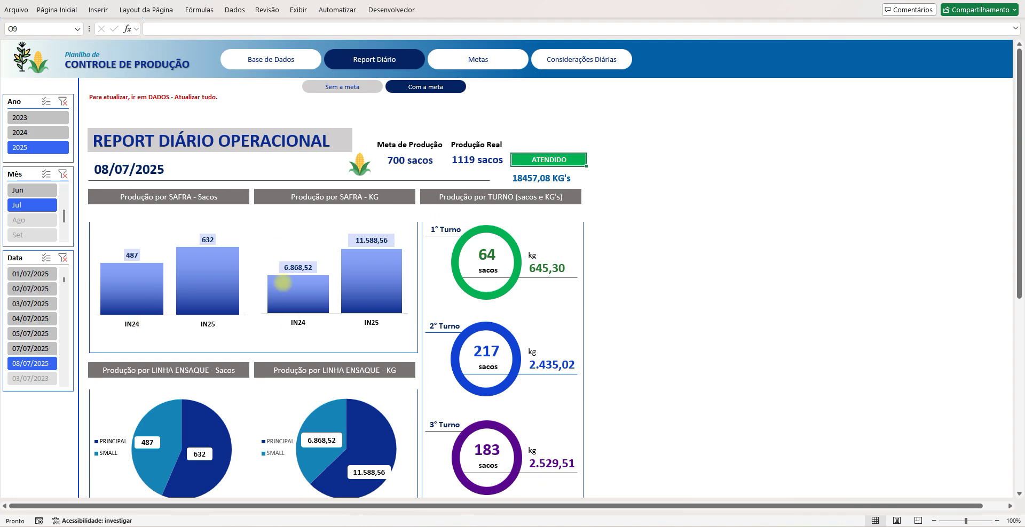
scroll(283, 283, "down", 10)
scroll(293, 315, "down", 4)
scroll(293, 306, "up", 13)
- Filter the report by 07/07/2025 and compare its Sem a meta and Com a meta versions, ending on Com a meta
left_click(32, 349)
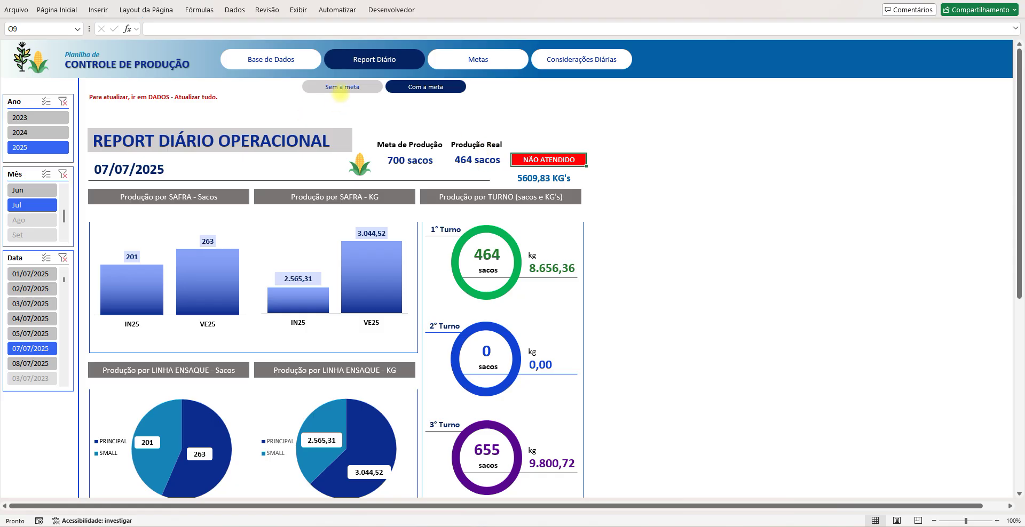
left_click(340, 90)
left_click(414, 87)
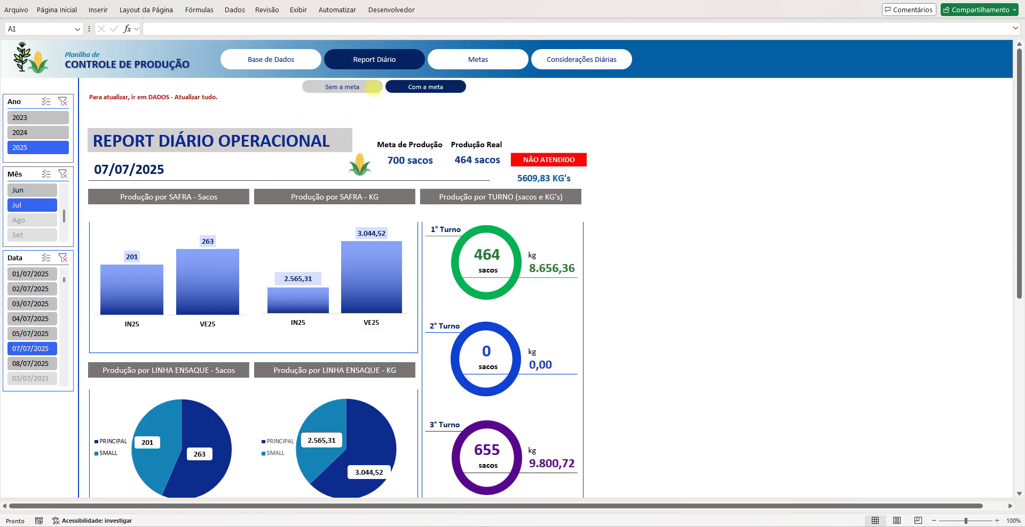
left_click(347, 87)
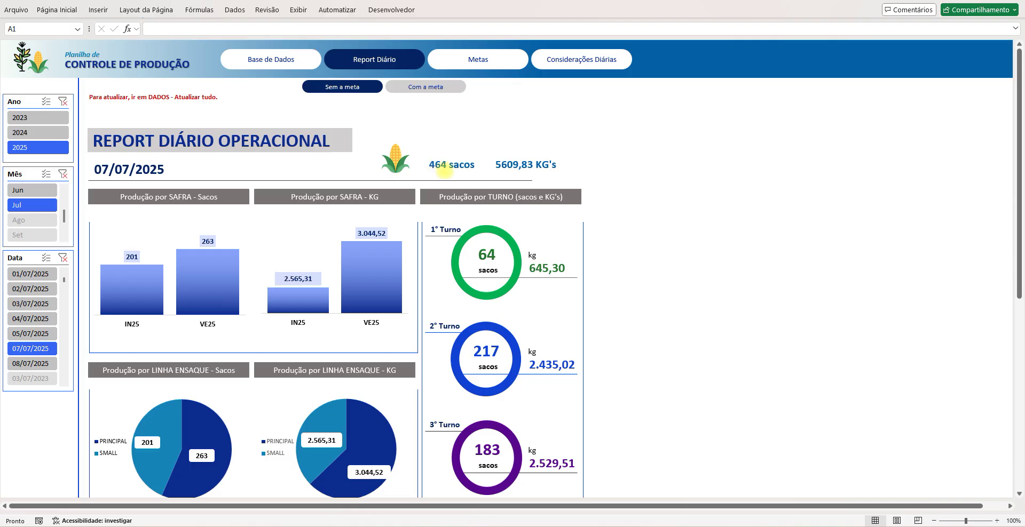
left_click(430, 88)
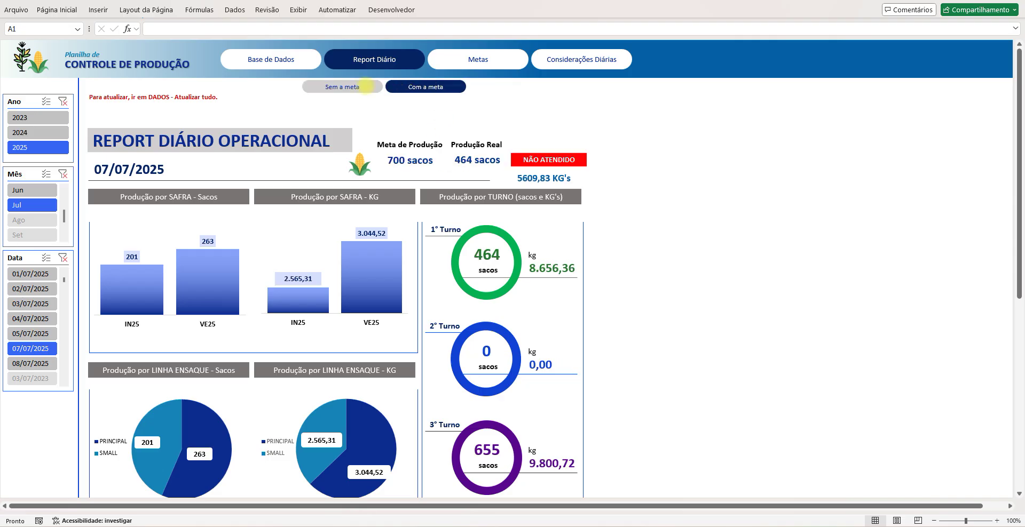
left_click(363, 90)
left_click(421, 90)
left_click(365, 91)
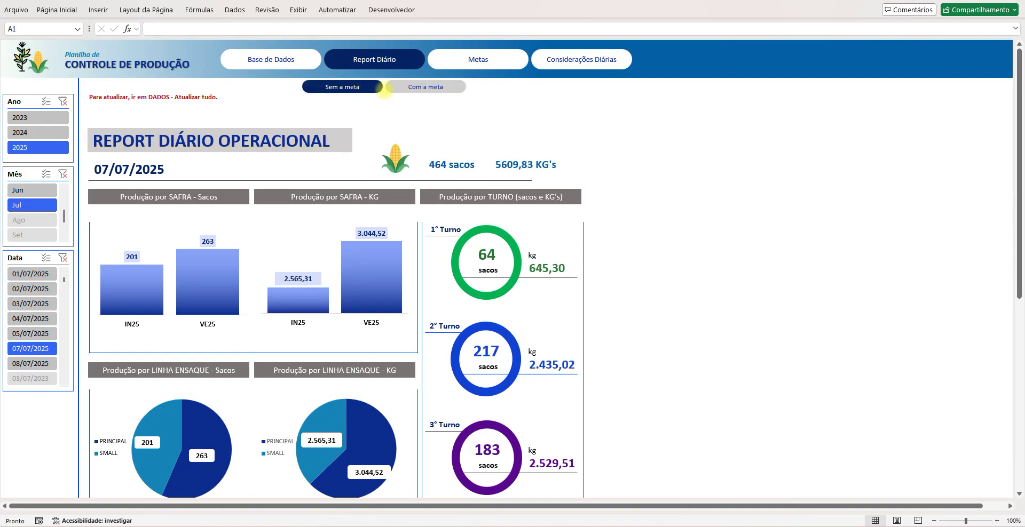
left_click(418, 87)
scroll(446, 251, "down", 3)
scroll(443, 256, "up", 3)
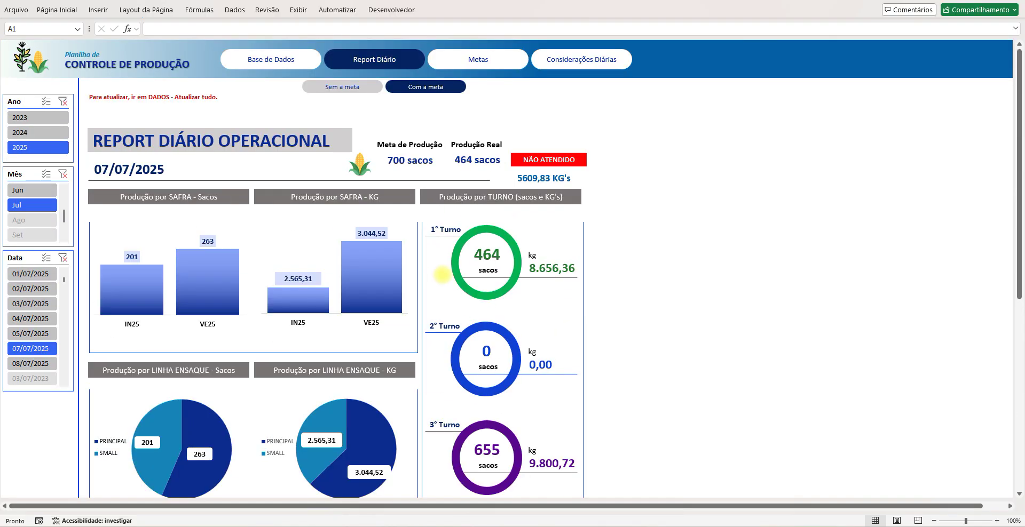
- Preview the 07/07/2025 report for printing in its Com a meta and Sem a meta versions, closing each preview without printing
key("ctrl+p")
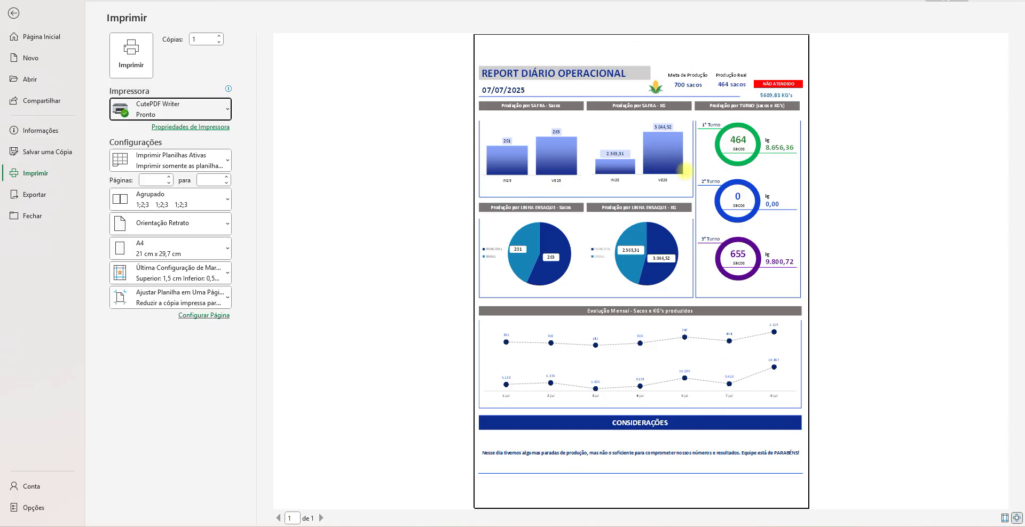
key("Escape")
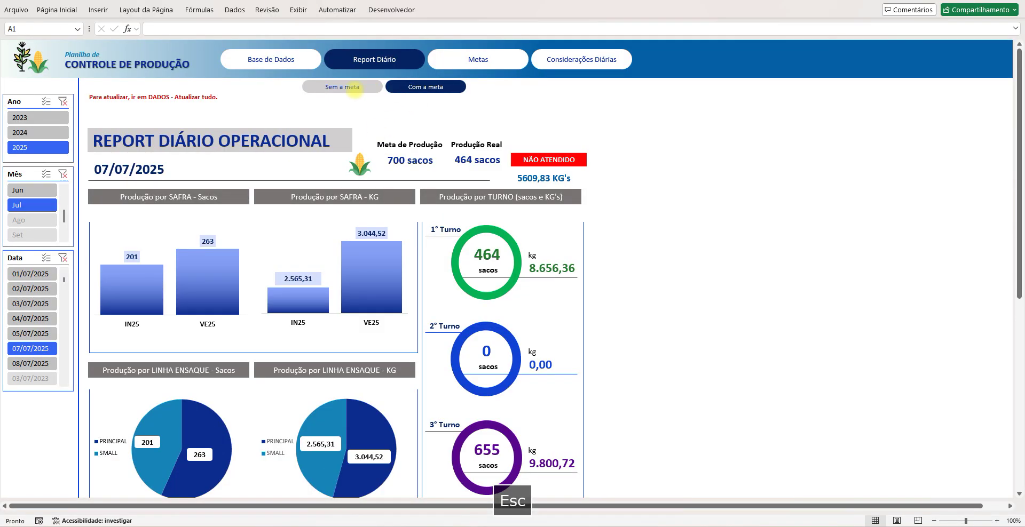
left_click(354, 88)
key("ctrl+p")
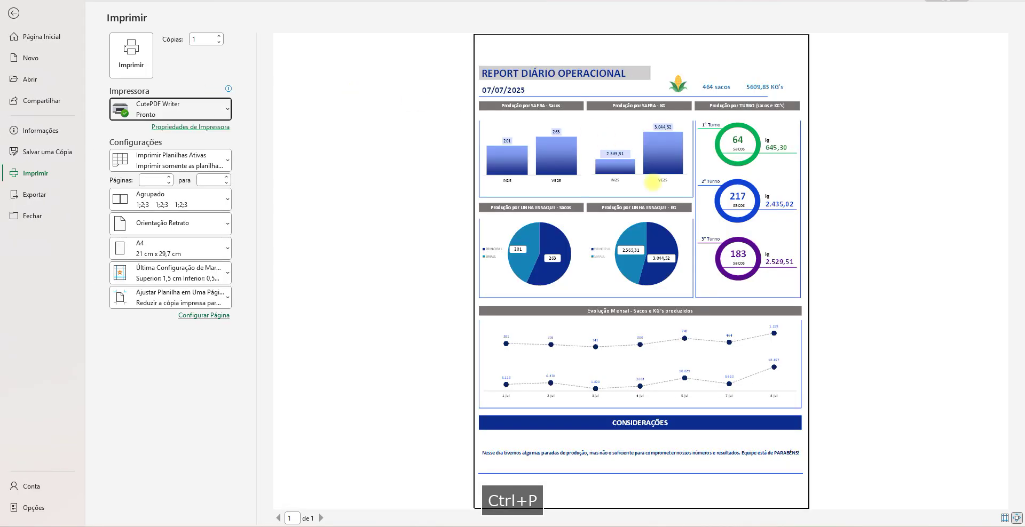
key("Escape")
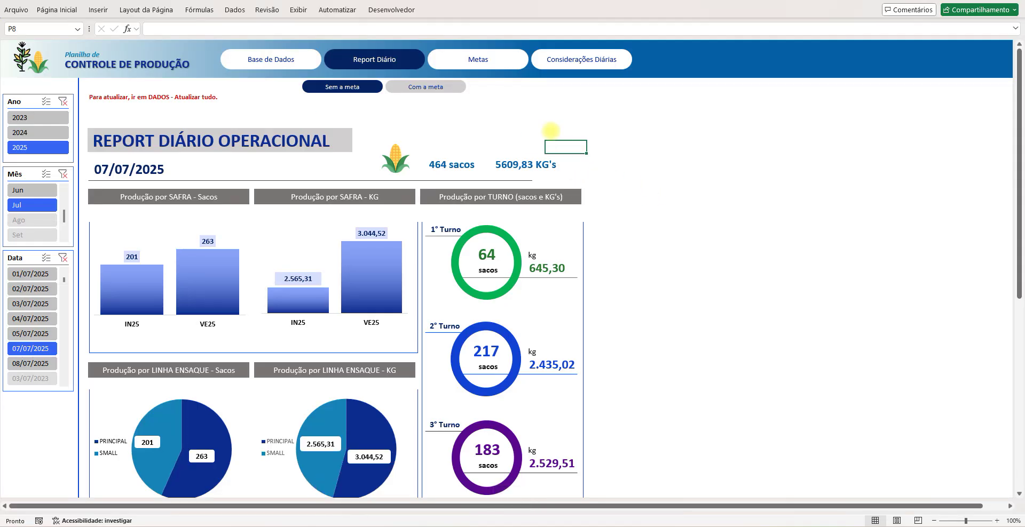
- Review the Sem a meta report for 07/07/2025 down through the Evolução Mensal chart and the Considerações section
left_click(529, 128)
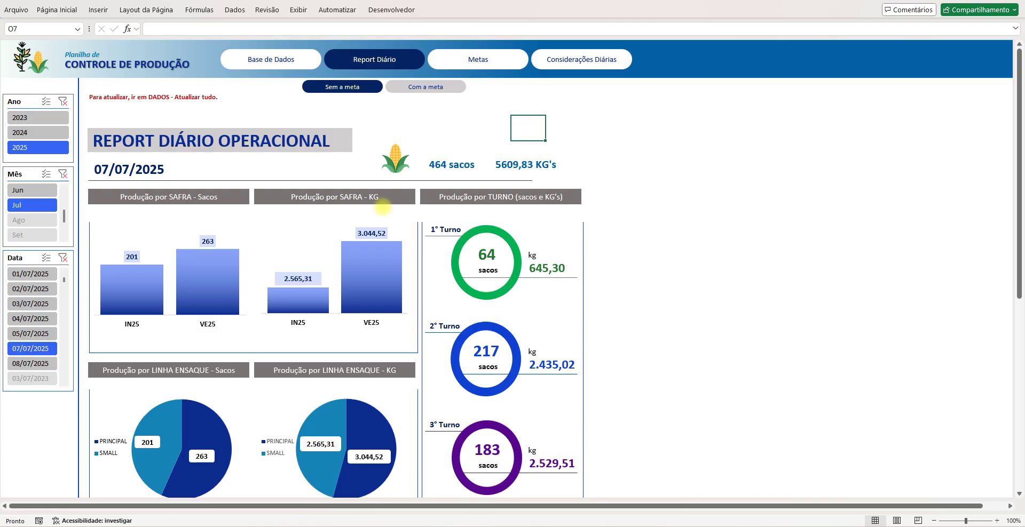
scroll(294, 286, "down", 2)
scroll(297, 277, "up", 2)
scroll(289, 315, "down", 5)
scroll(288, 314, "down", 7)
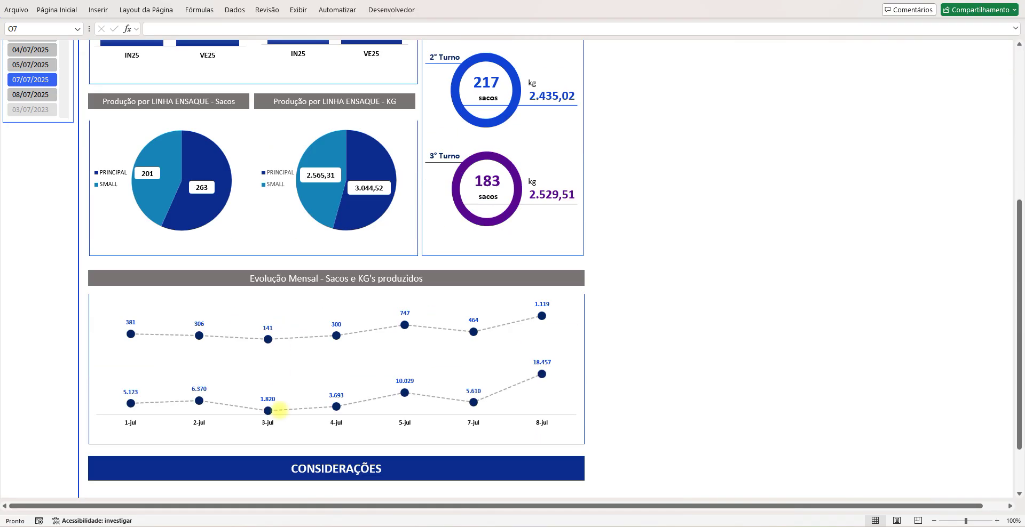
left_click(283, 379)
left_click(601, 319)
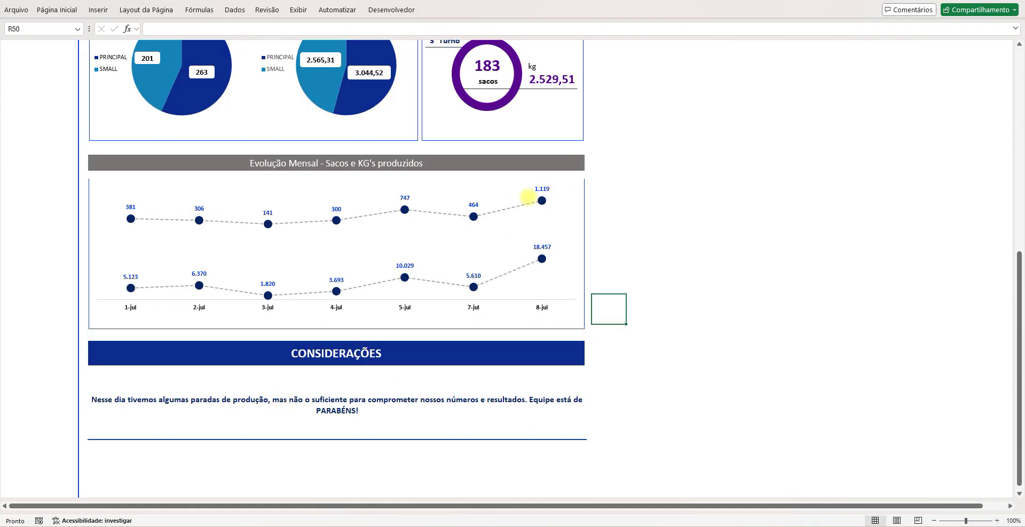
scroll(598, 192, "up", 12)
- Check the 07/07/2025 entry and the neighbouring dates in Considerações Diárias, and return to the Report Diário
left_click(570, 56)
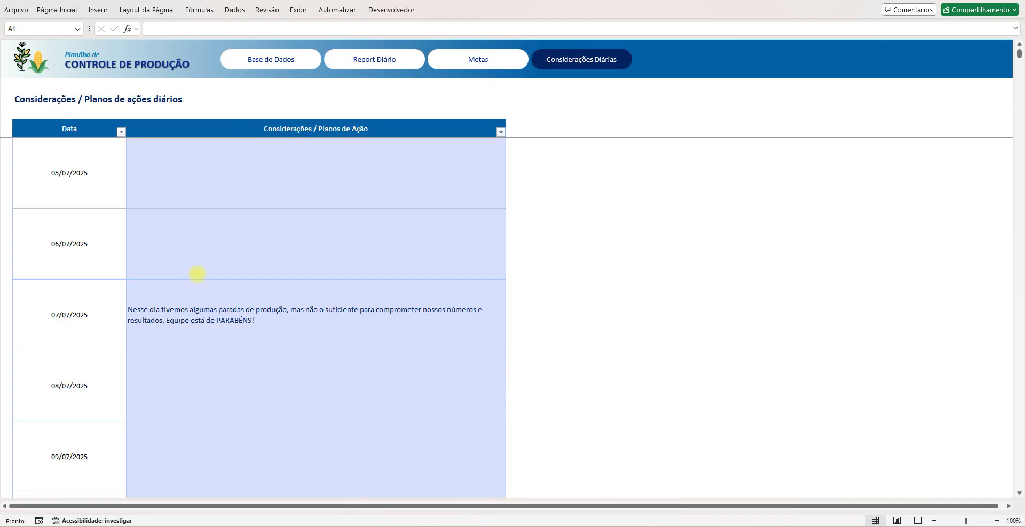
left_click(242, 335)
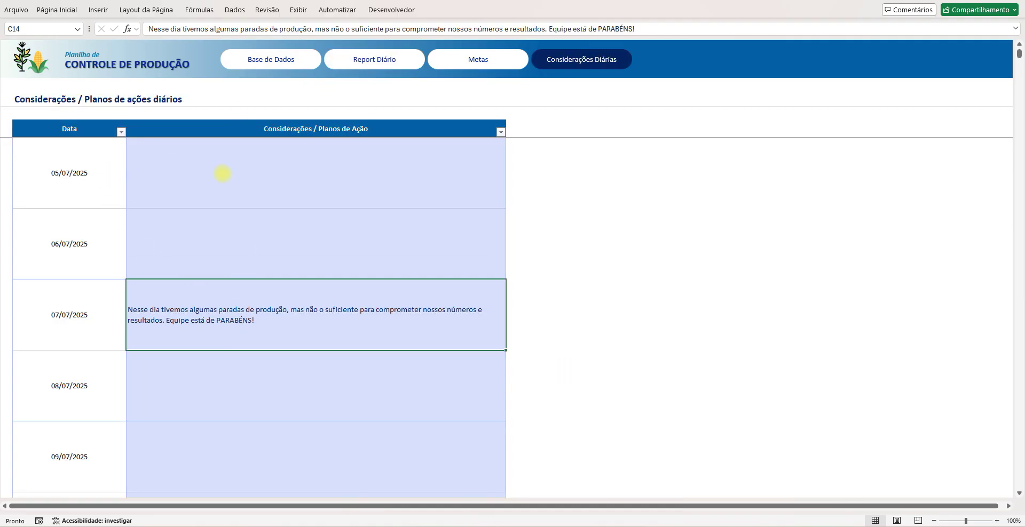
left_click_drag(223, 173, 241, 397)
left_click(240, 395)
scroll(232, 353, "up", 3)
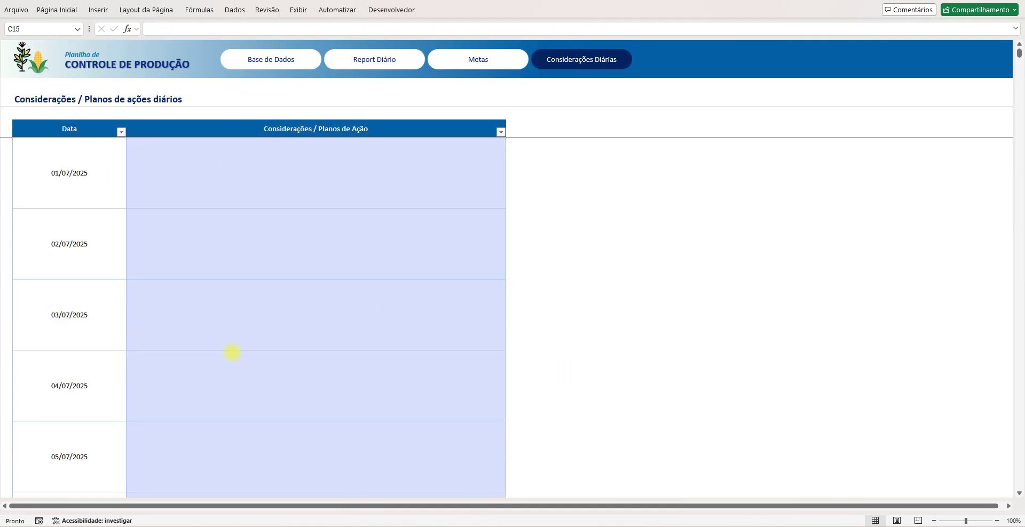
left_click(383, 57)
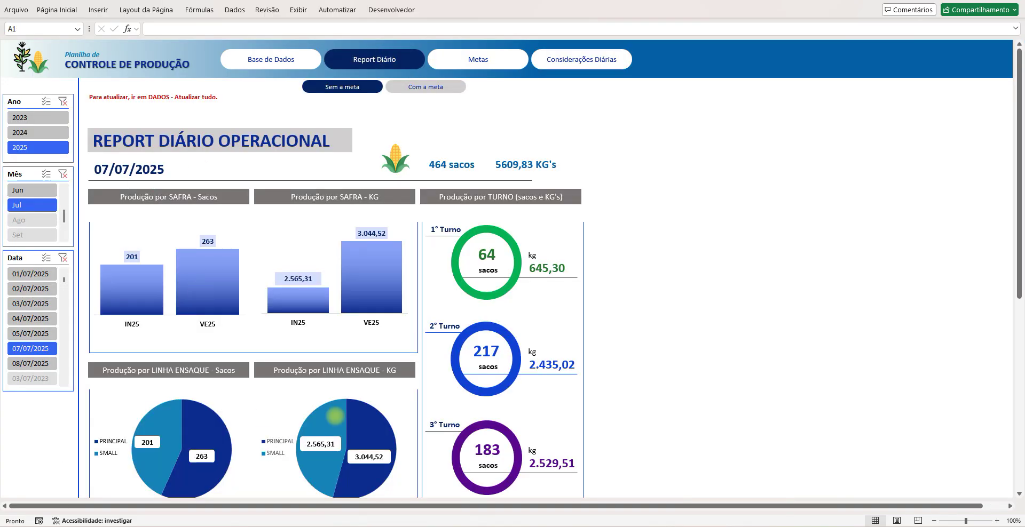